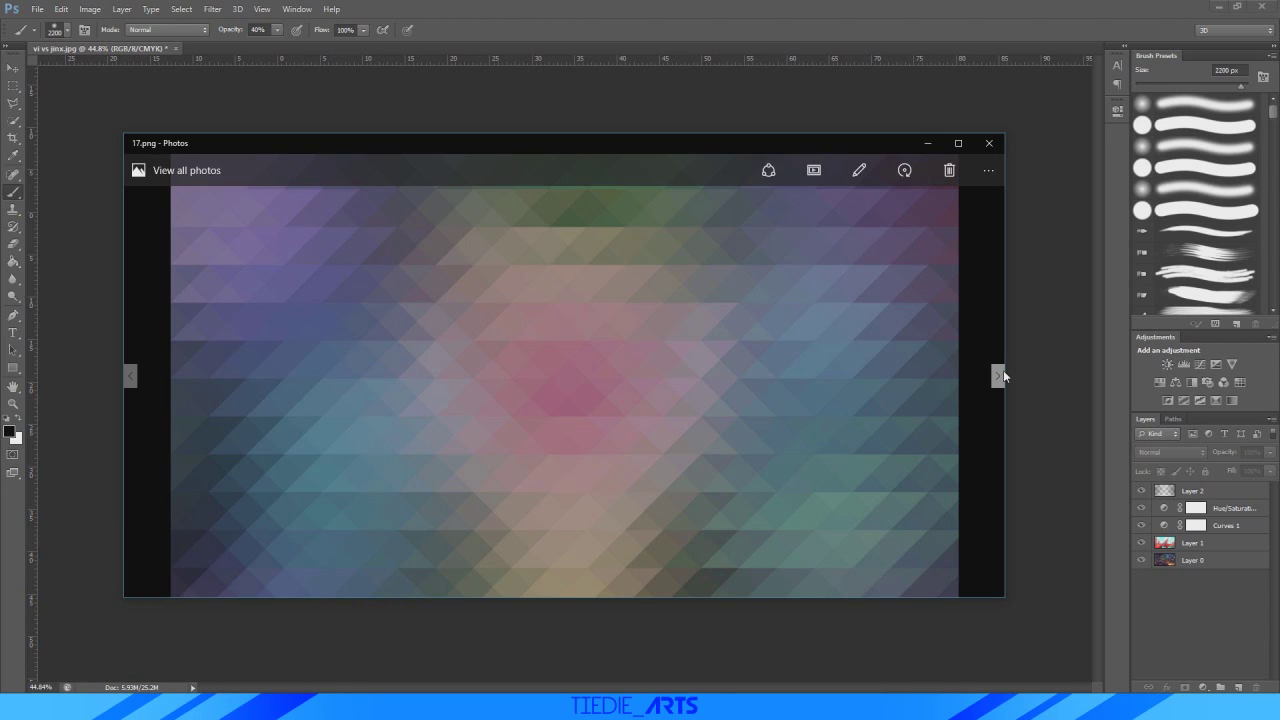
Flip forward through the low-poly triangle example images in Photos.
{"action": "left_click", "coordinate": [1000, 375]}
{"action": "left_click", "coordinate": [1000, 375]}
{"action": "left_click", "coordinate": [1000, 375]}
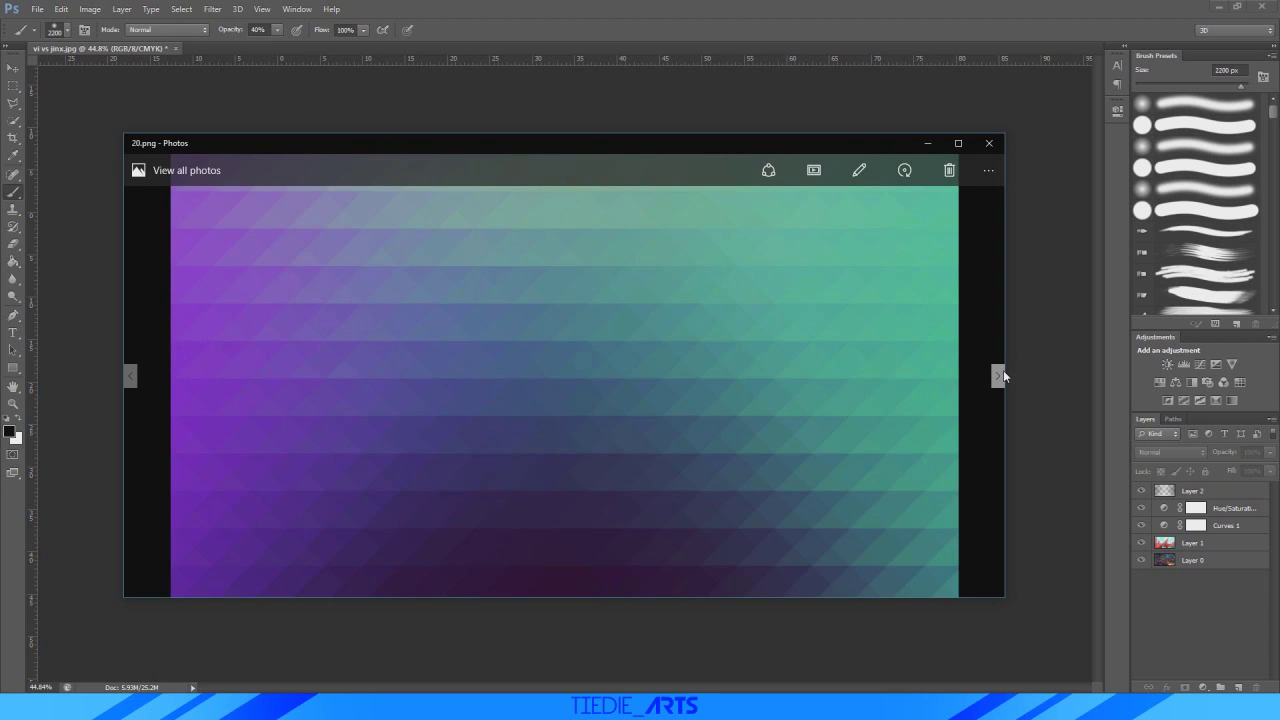
{"action": "left_click", "coordinate": [1000, 375]}
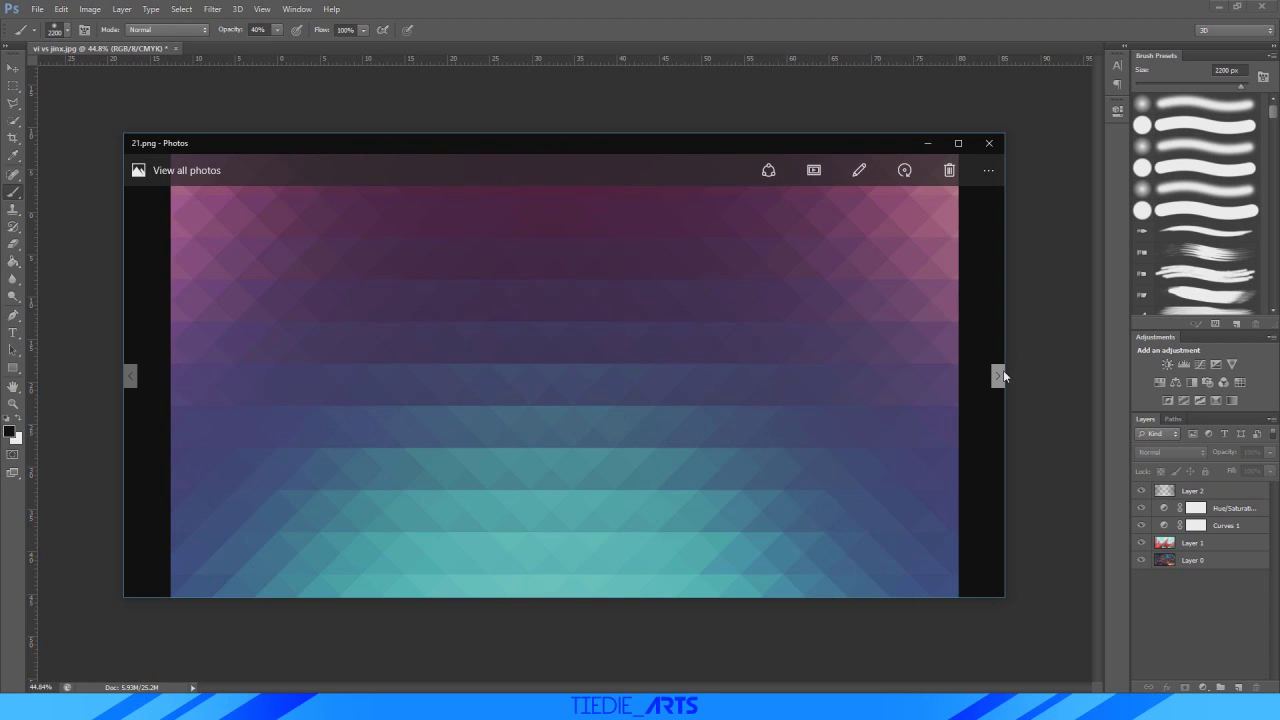
{"action": "left_click", "coordinate": [1000, 375]}
{"action": "left_click", "coordinate": [1000, 375]}
{"action": "left_click", "coordinate": [1000, 375]}
{"action": "left_click", "coordinate": [1000, 375]}
{"action": "left_click", "coordinate": [1000, 375]}
{"action": "left_click", "coordinate": [1000, 375]}
{"action": "left_click", "coordinate": [1000, 375]}
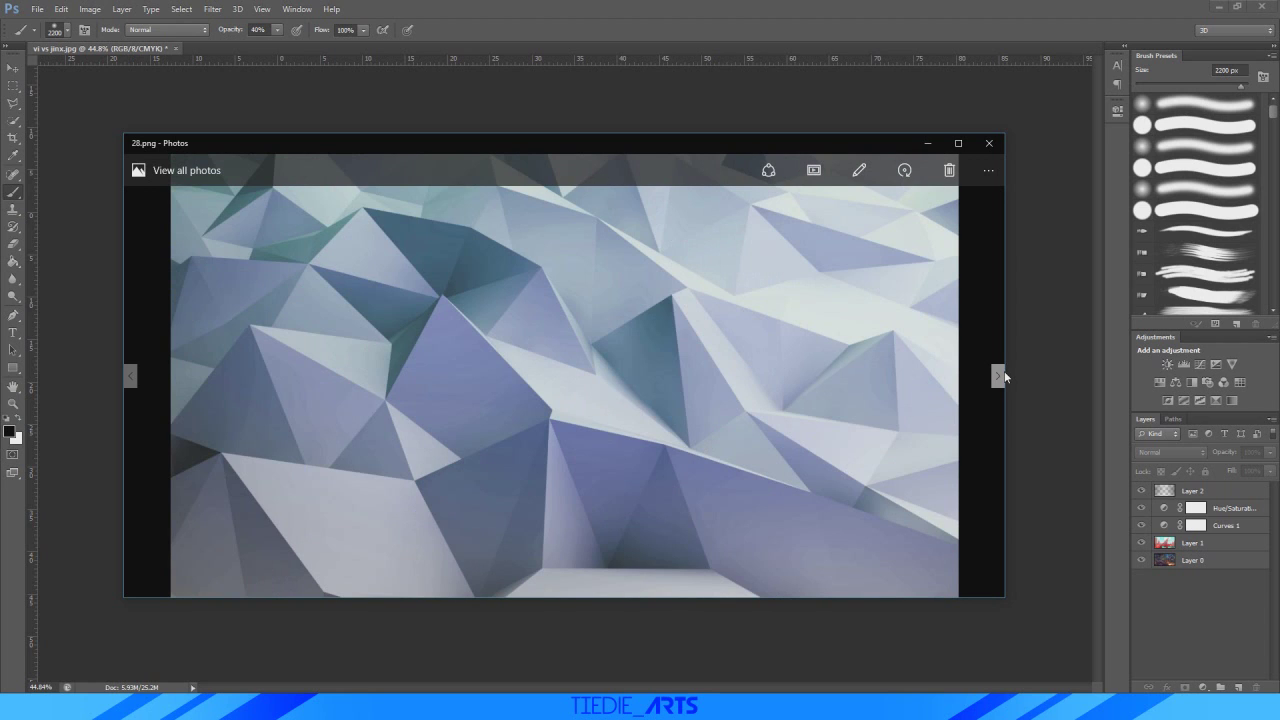
{"action": "left_click", "coordinate": [1000, 375]}
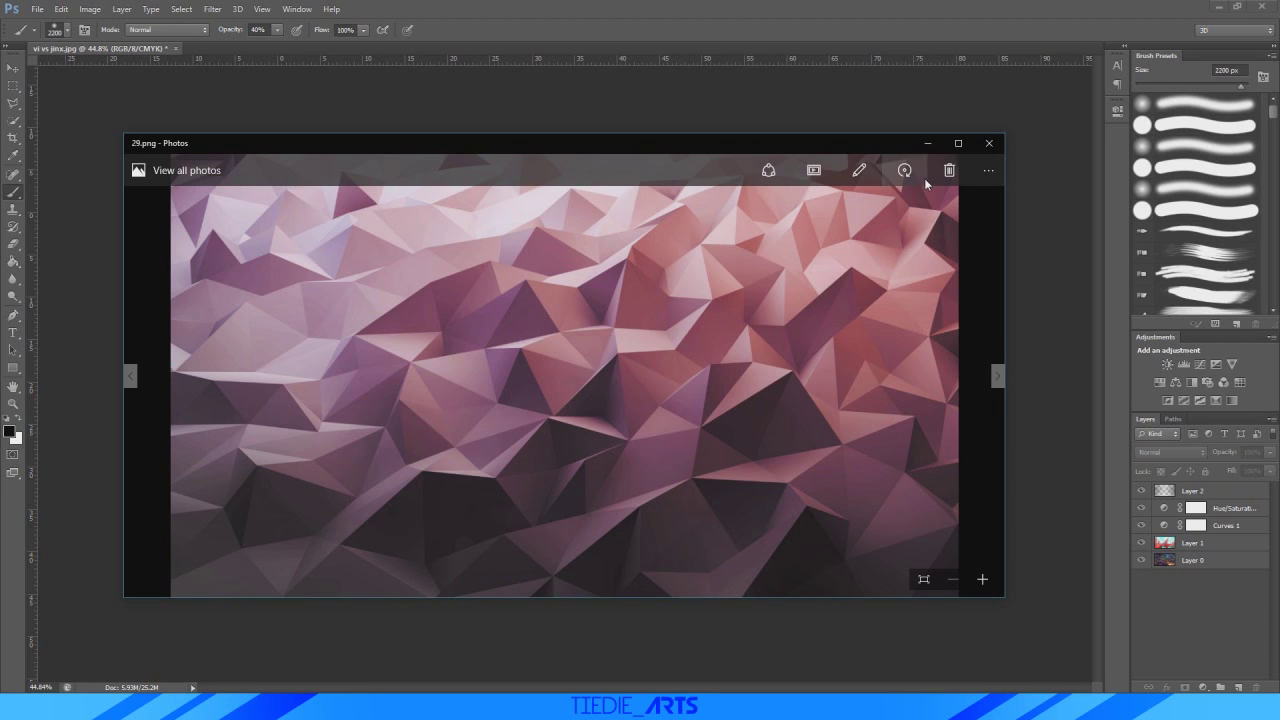
Step back three example images, then minimize Photos to reveal the Photoshop mosaic.
{"action": "left_click", "coordinate": [130, 377]}
{"action": "left_click", "coordinate": [130, 377]}
{"action": "left_click", "coordinate": [130, 377]}
{"action": "left_click", "coordinate": [130, 377]}
{"action": "left_click", "coordinate": [130, 377]}
{"action": "left_click", "coordinate": [130, 377]}
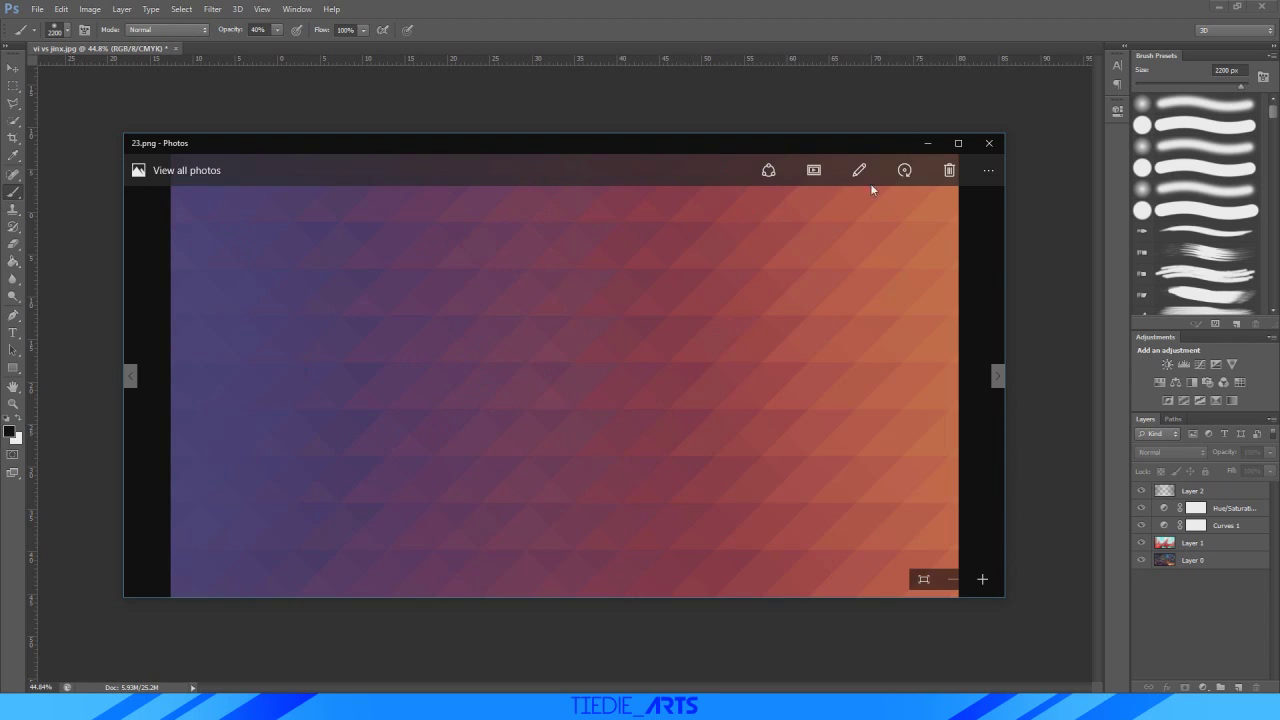
{"action": "left_click", "coordinate": [928, 143]}
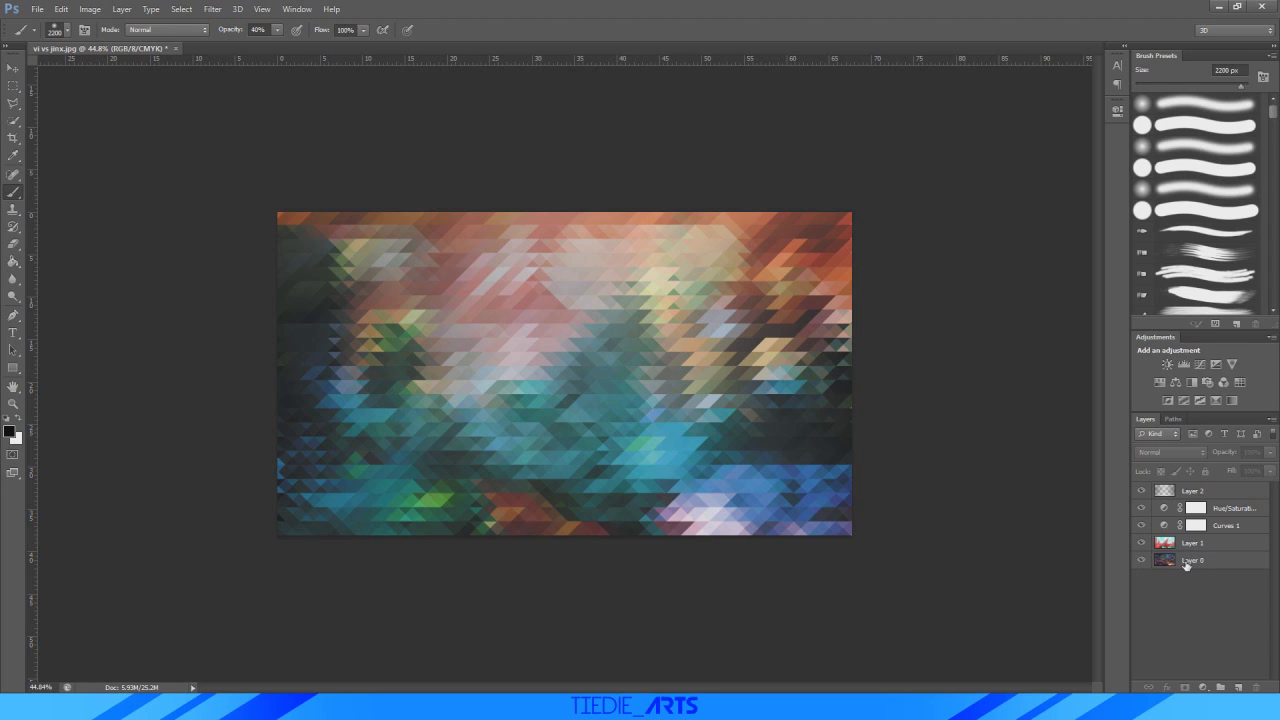
Close the vi vs jinx document without saving and browse the Pictures folder in File > Open.
{"action": "left_click", "coordinate": [175, 48]}
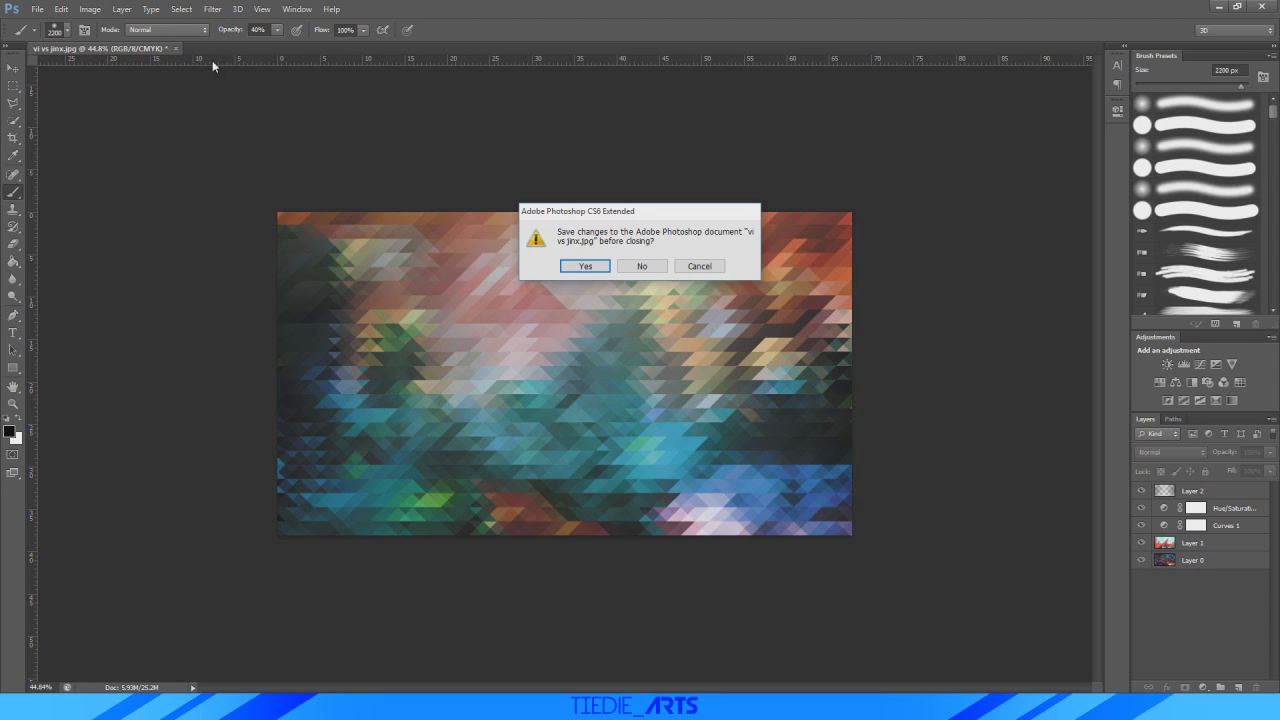
{"action": "left_click", "coordinate": [647, 267]}
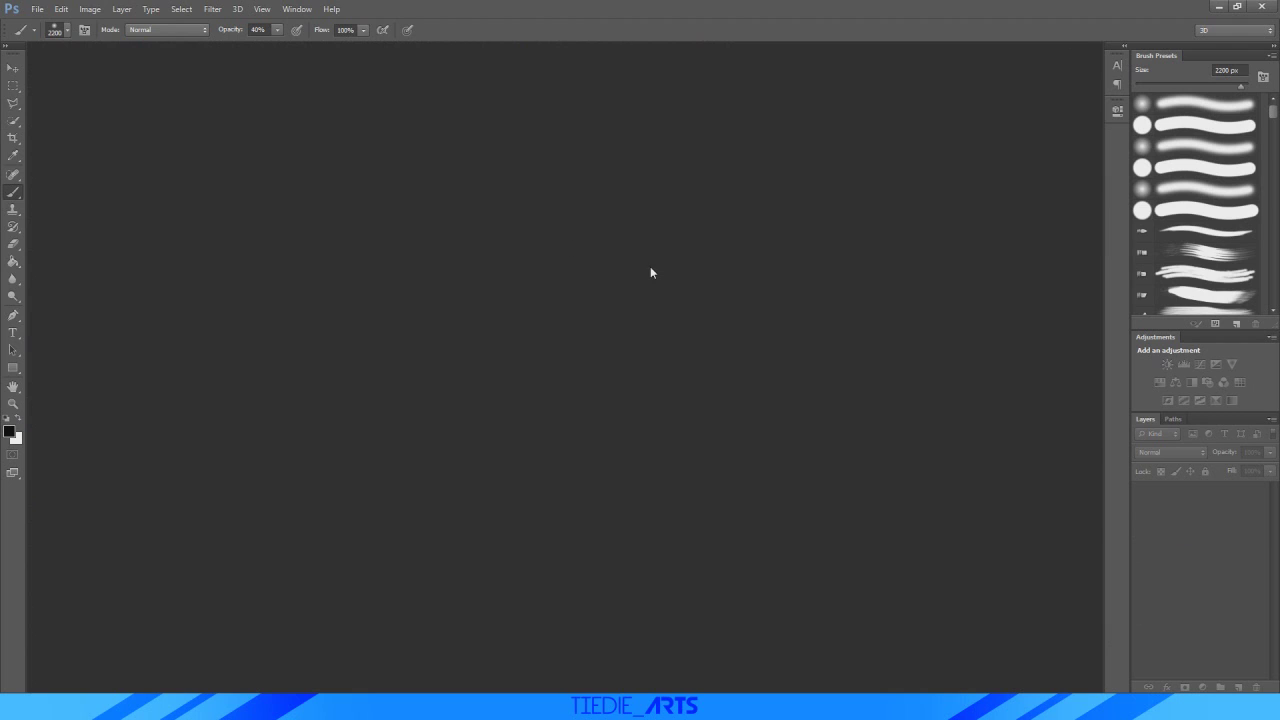
{"action": "left_click", "coordinate": [38, 9]}
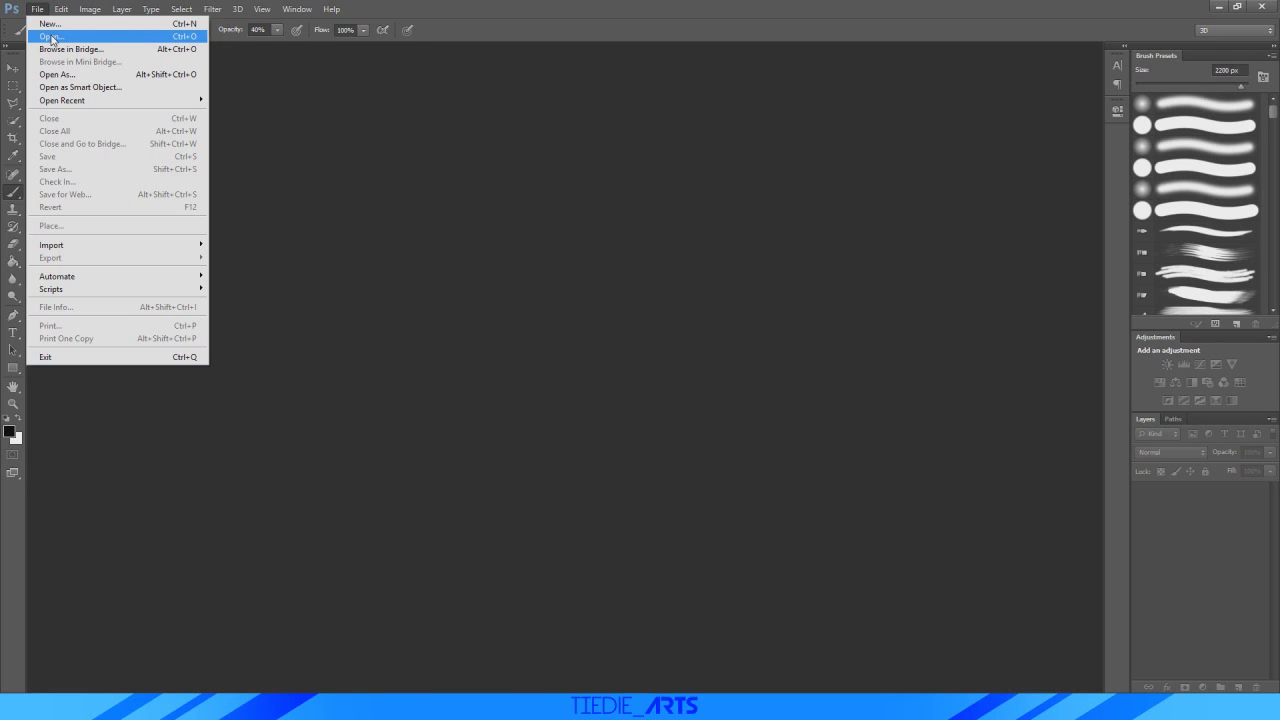
{"action": "left_click", "coordinate": [50, 37]}
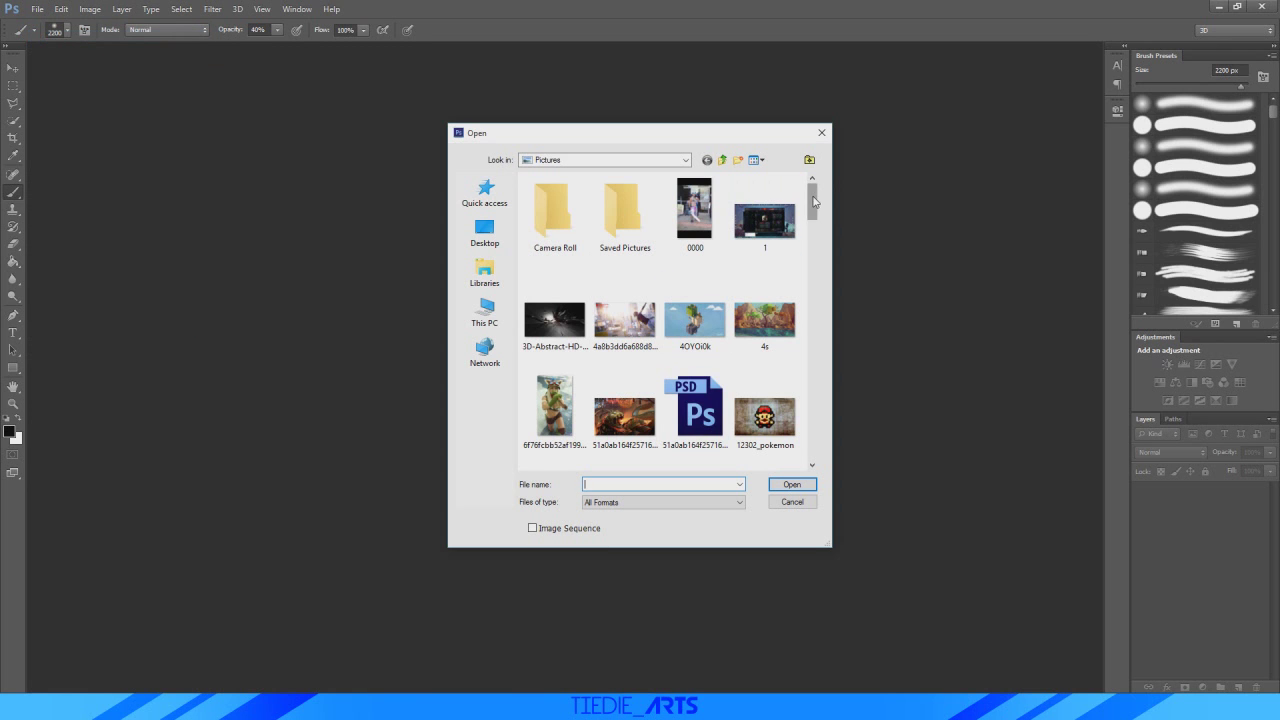
{"action": "left_click_drag", "start_coordinate": [814, 202], "coordinate": [817, 228]}
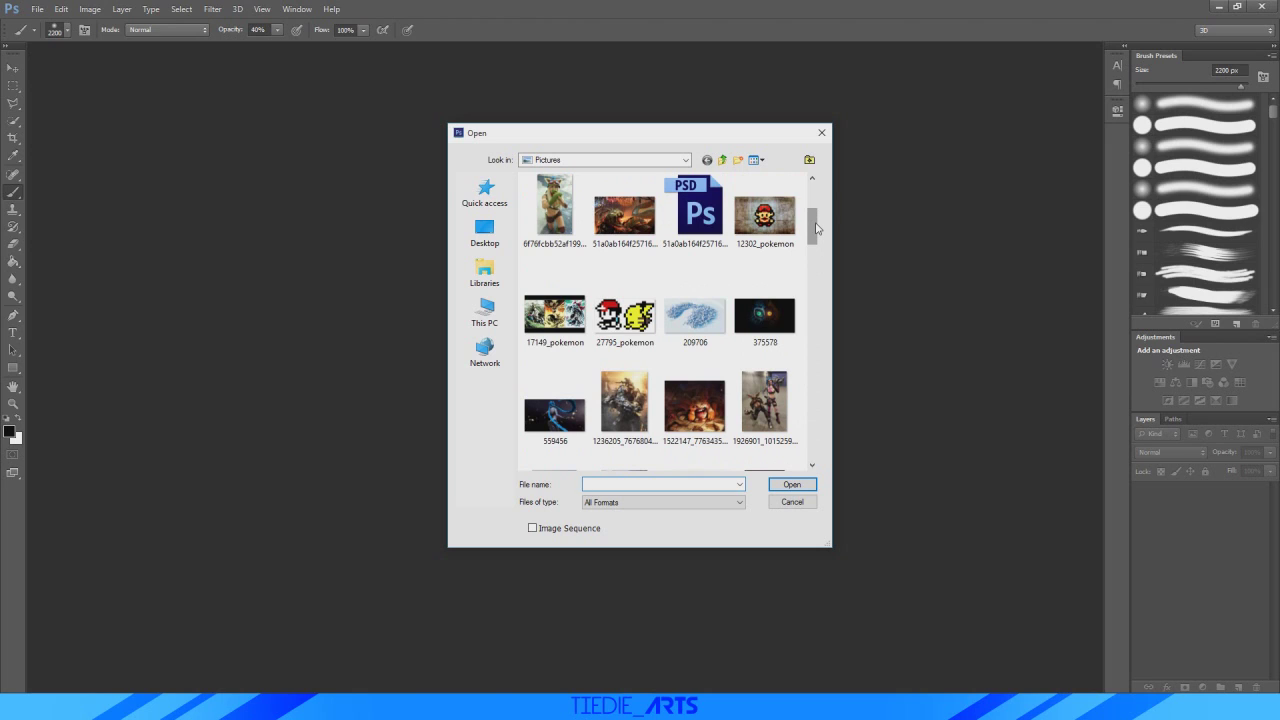
{"action": "left_click_drag", "start_coordinate": [817, 228], "coordinate": [818, 196]}
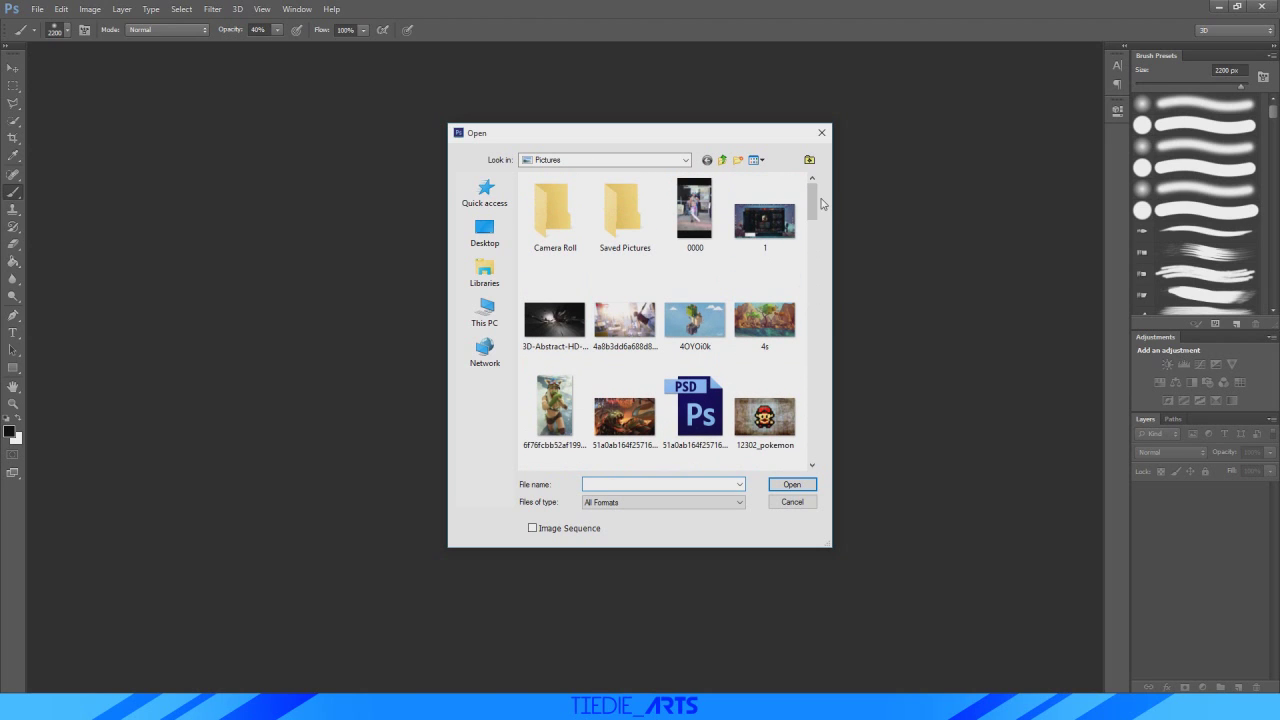
{"action": "mouse_move", "coordinate": [814, 200]}
{"action": "left_mouse_down"}
{"action": "mouse_move", "coordinate": [814, 216]}
{"action": "mouse_move", "coordinate": [814, 199]}
{"action": "left_mouse_up"}
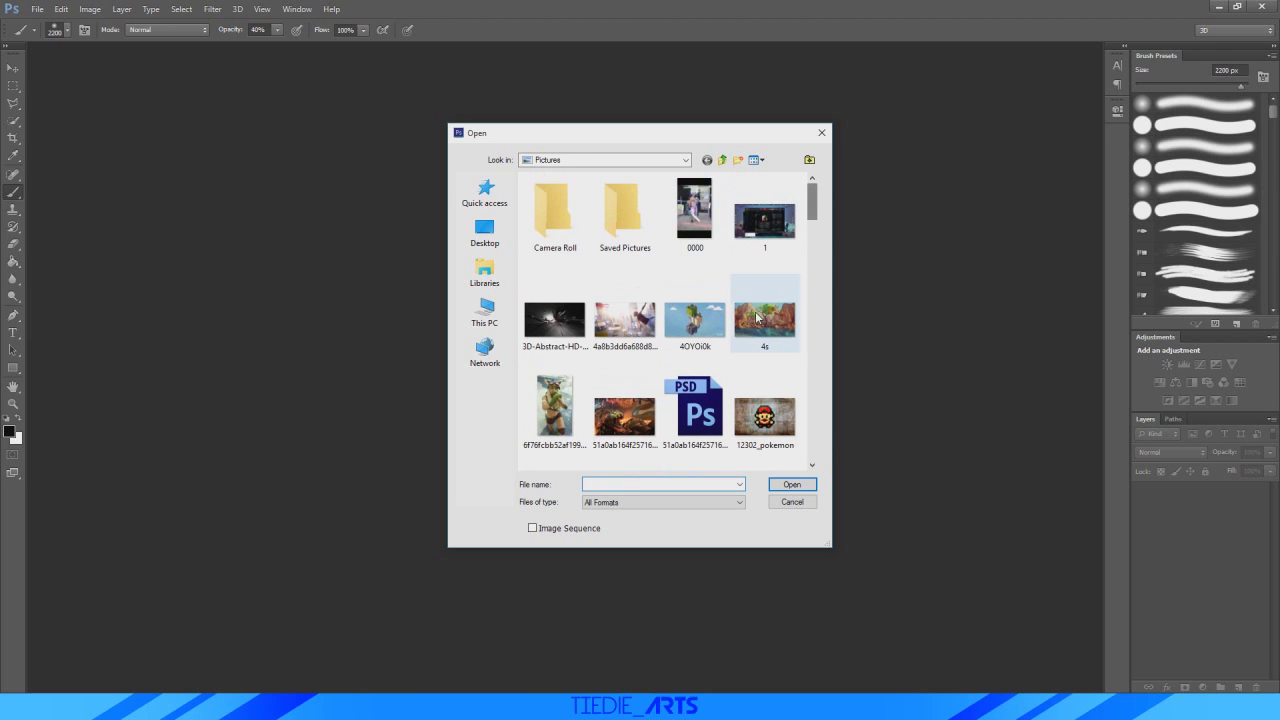
Open the 4s landscape image and unlock its Background into Layer 0.
{"action": "double_click", "coordinate": [758, 316]}
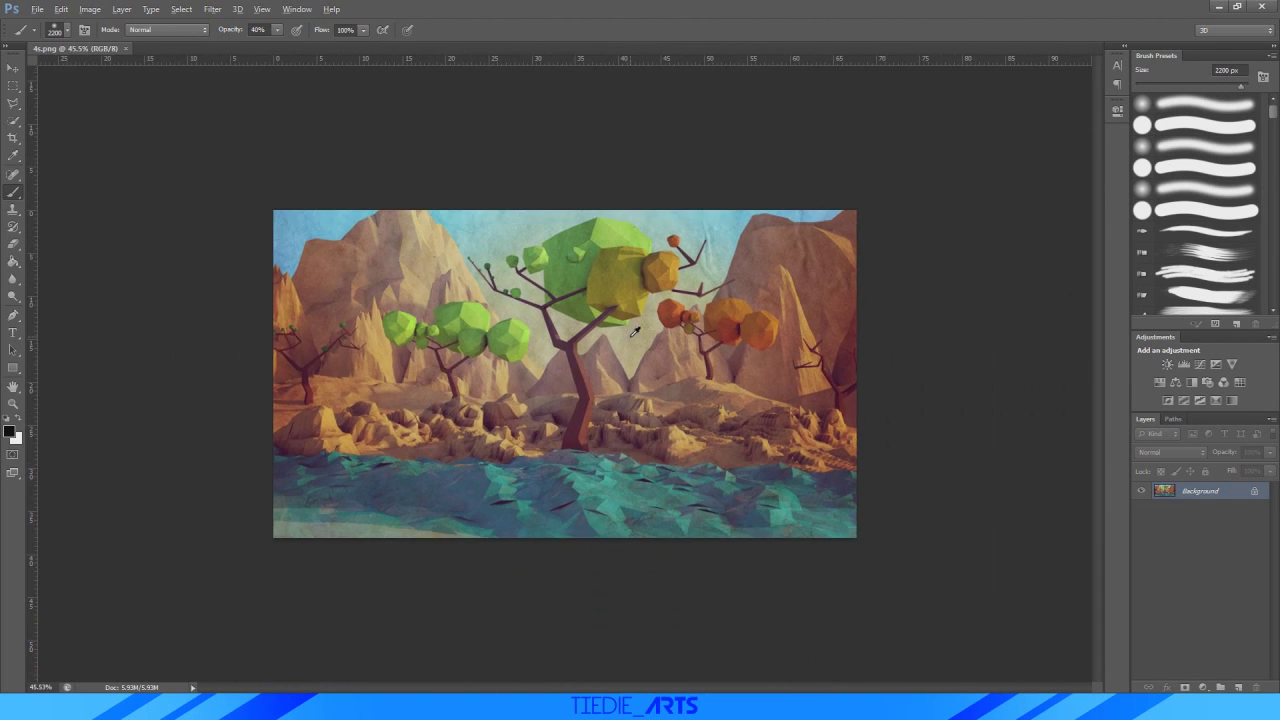
{"action": "scroll", "coordinate": [634, 332], "scroll_direction": "up", "scroll_amount": 3}
{"action": "scroll", "coordinate": [634, 332], "scroll_direction": "down", "scroll_amount": 4}
{"action": "scroll", "coordinate": [634, 332], "scroll_direction": "up", "scroll_amount": 3}
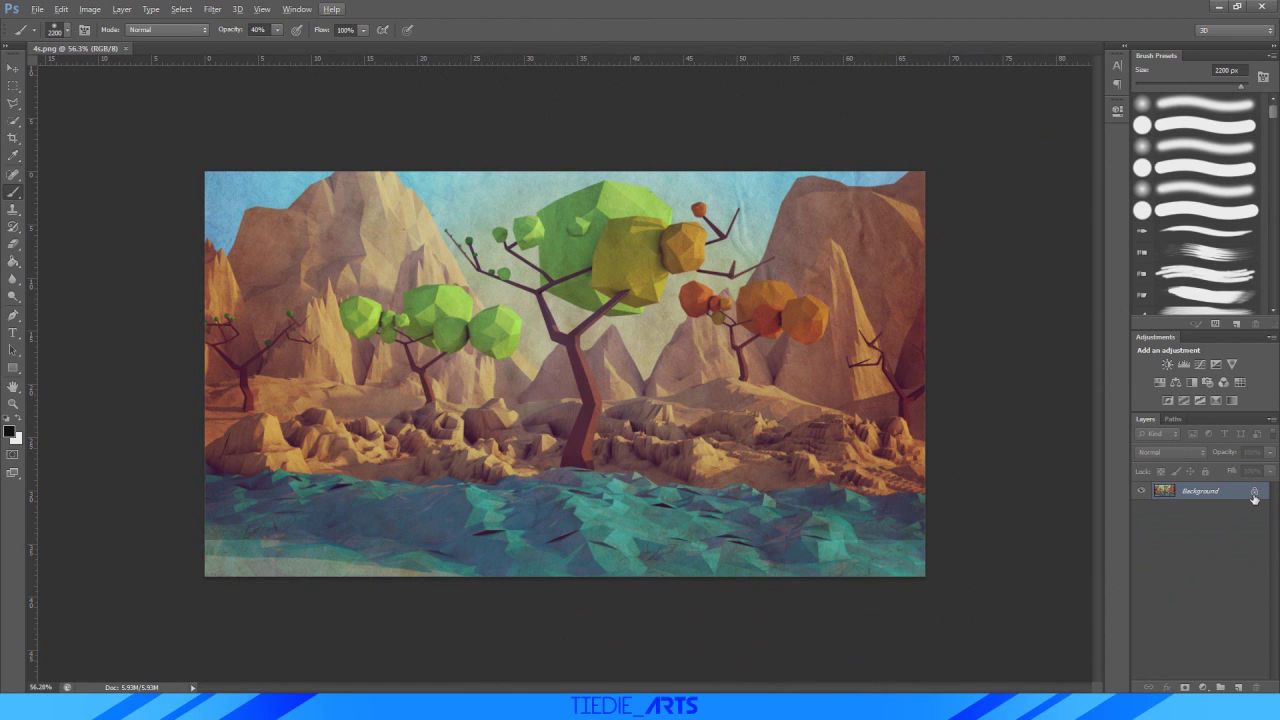
{"action": "left_click_drag", "start_coordinate": [1254, 497], "coordinate": [1262, 688]}
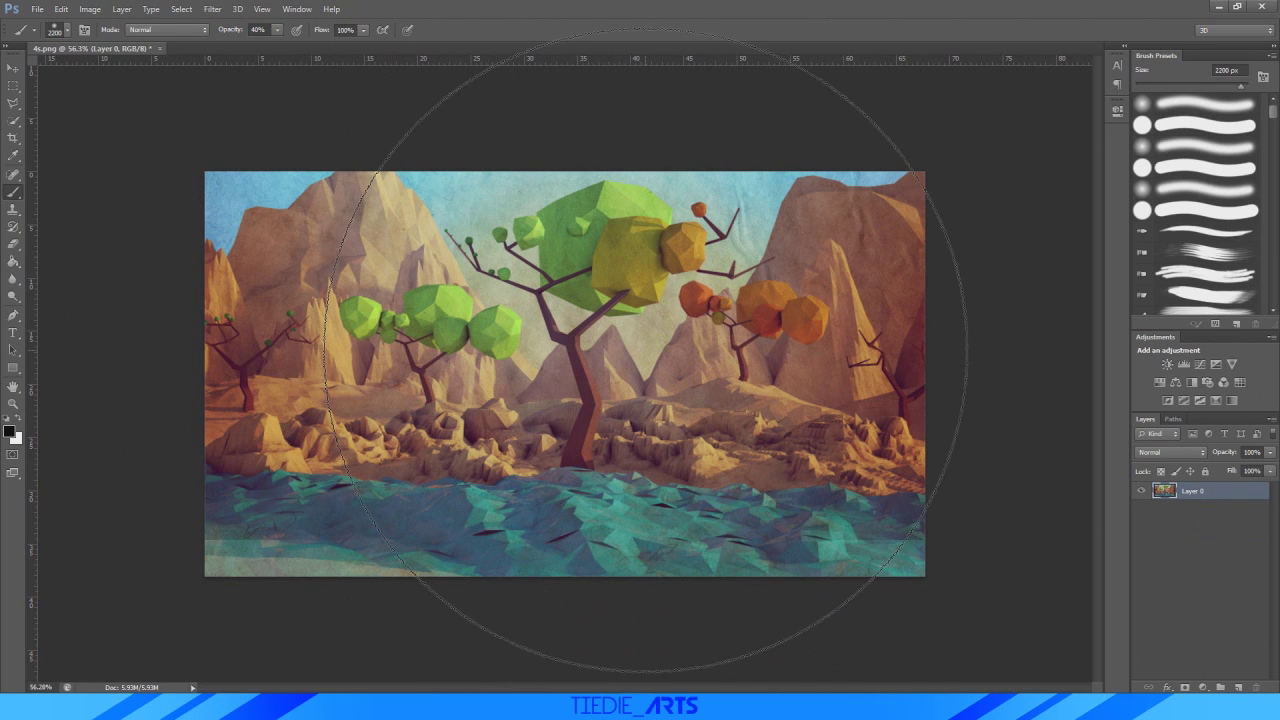
Skew Layer 0 horizontally by 45 degrees with Free Transform.
{"action": "key", "text": "ctrl+t"}
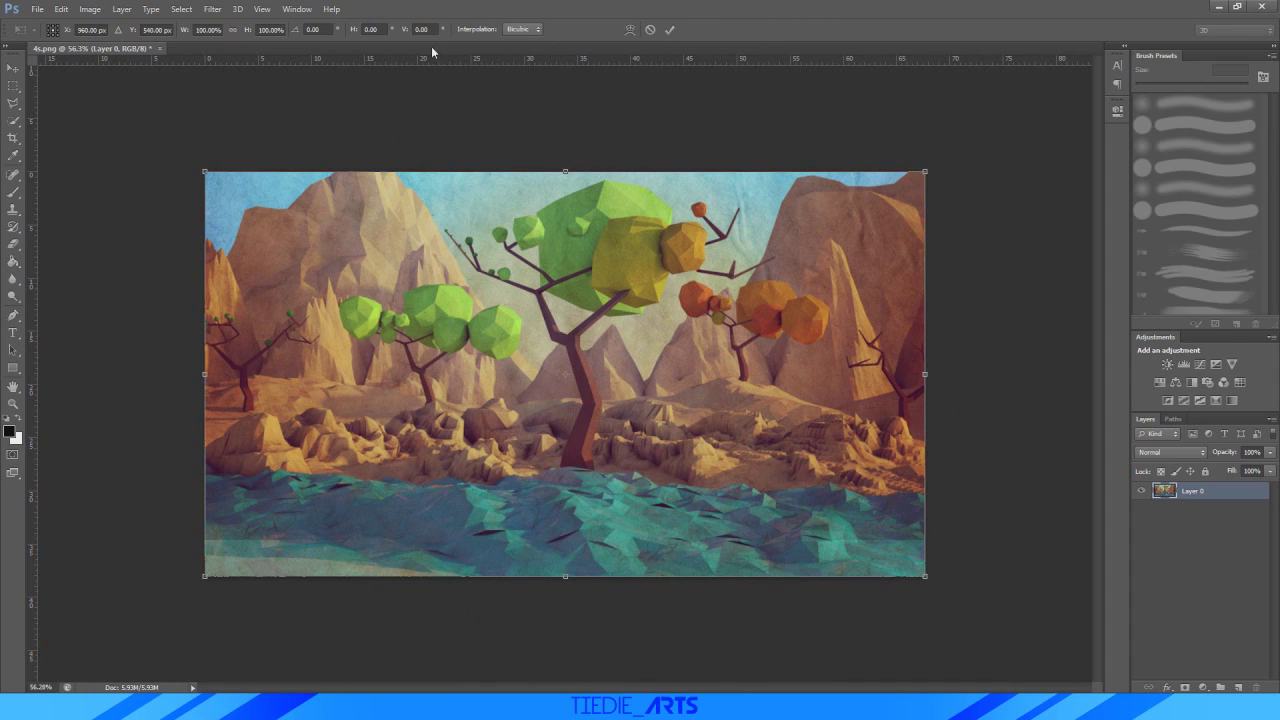
{"action": "left_click", "coordinate": [373, 29]}
{"action": "type", "text": "45"}
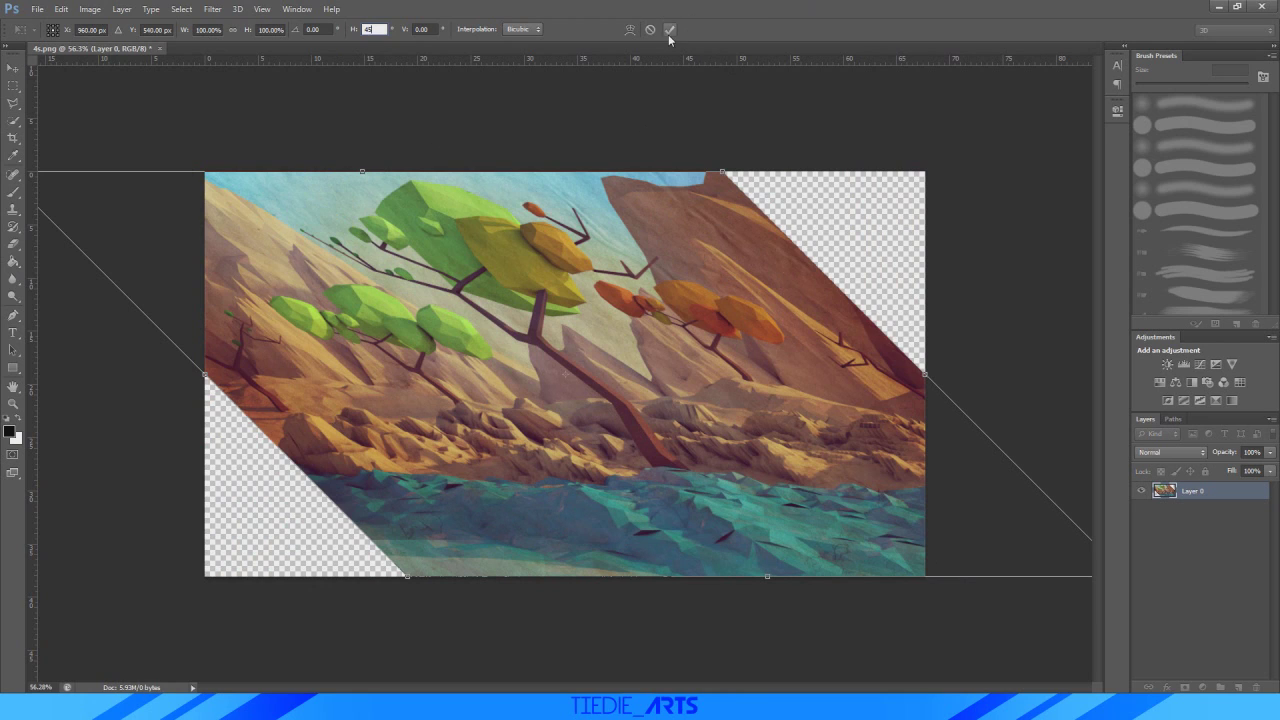
{"action": "left_click", "coordinate": [669, 32]}
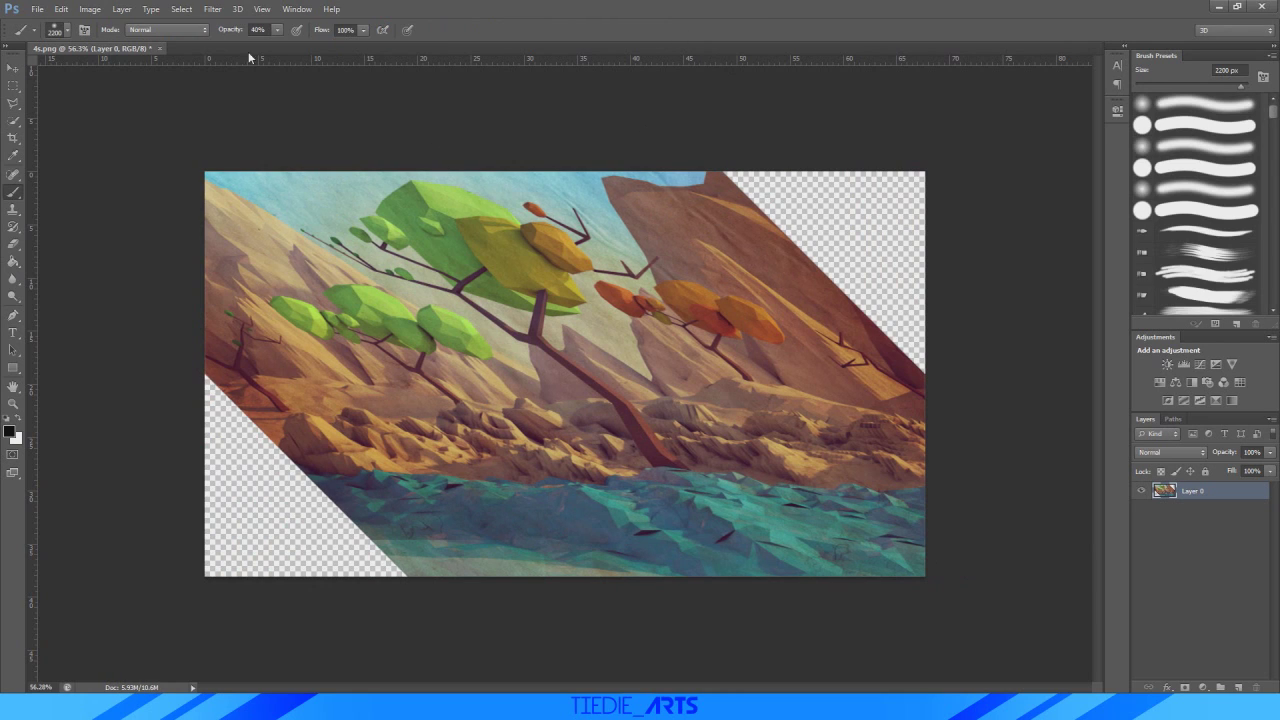
Apply Filter > Pixelate > Mosaic with a square cell size of 43.
{"action": "left_click", "coordinate": [210, 13]}
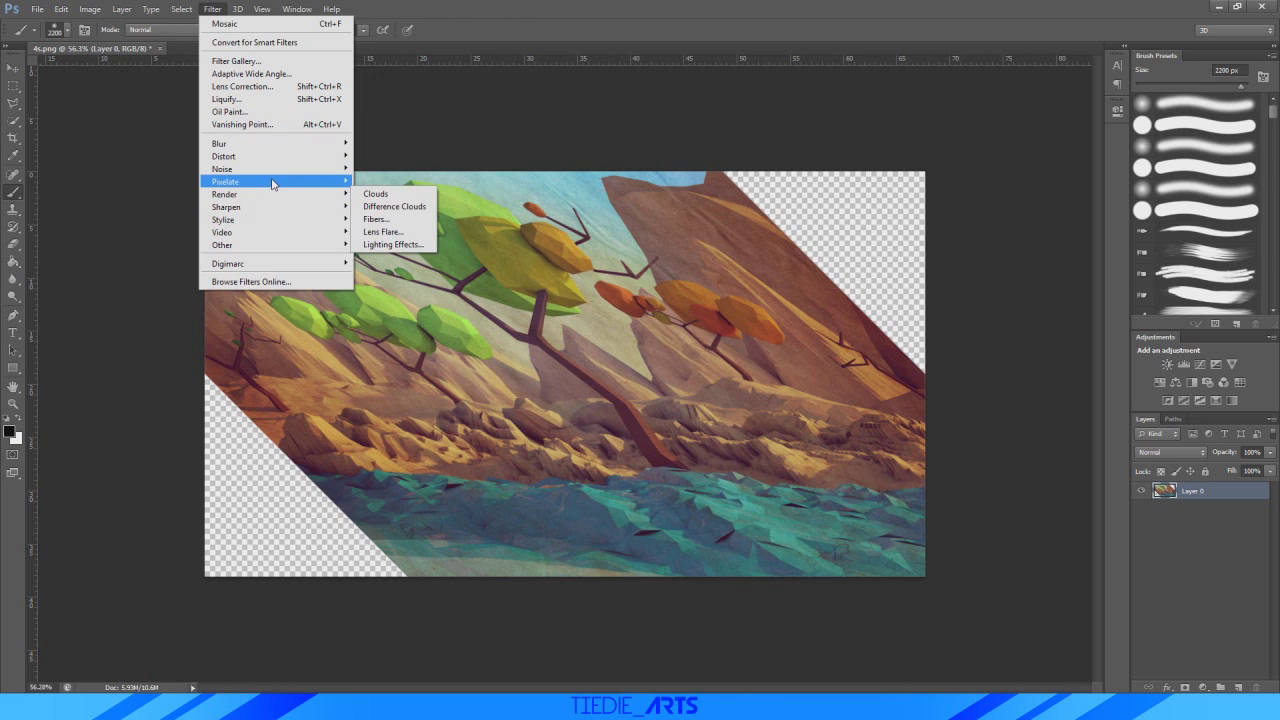
{"action": "mouse_move", "coordinate": [300, 181]}
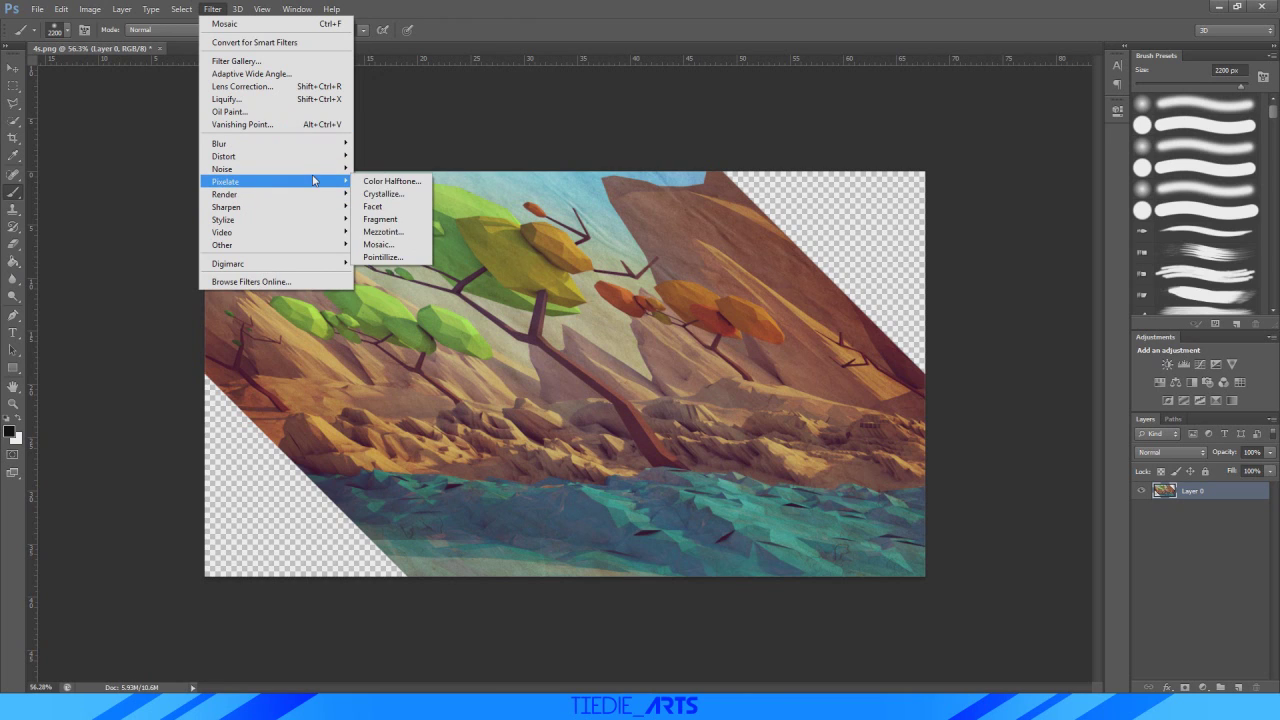
{"action": "left_click", "coordinate": [378, 244]}
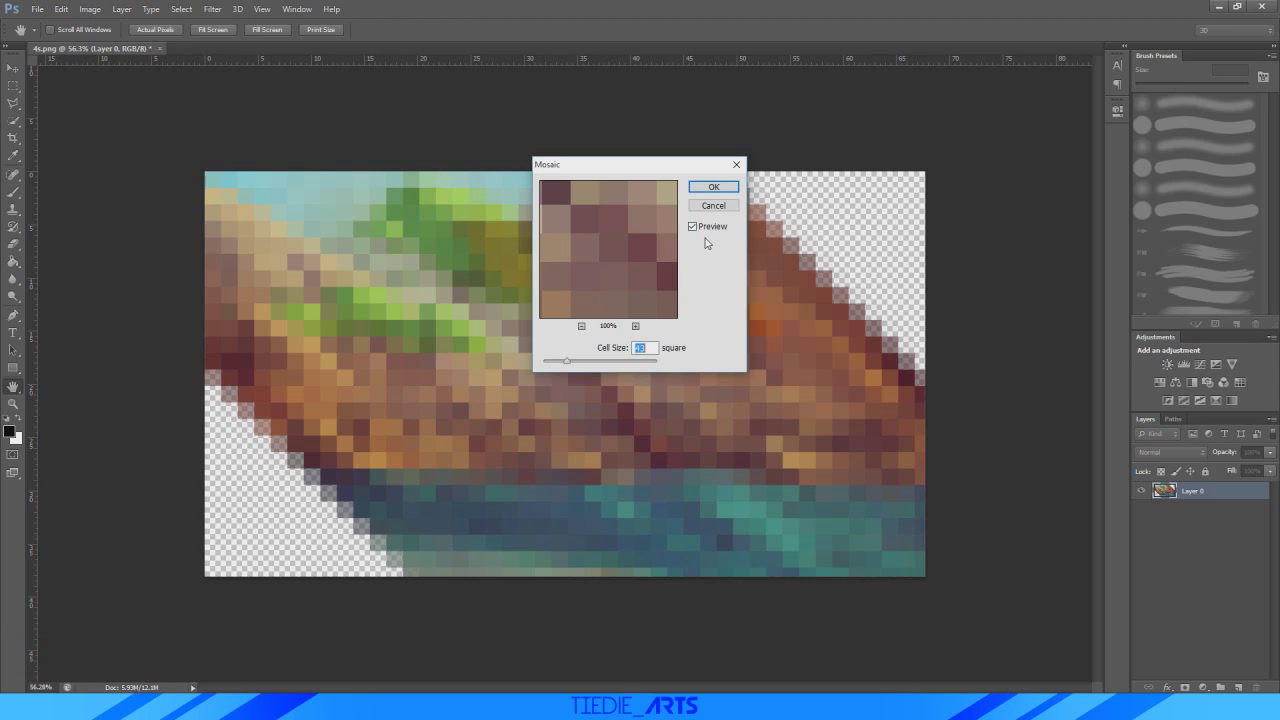
{"action": "left_click", "coordinate": [726, 188]}
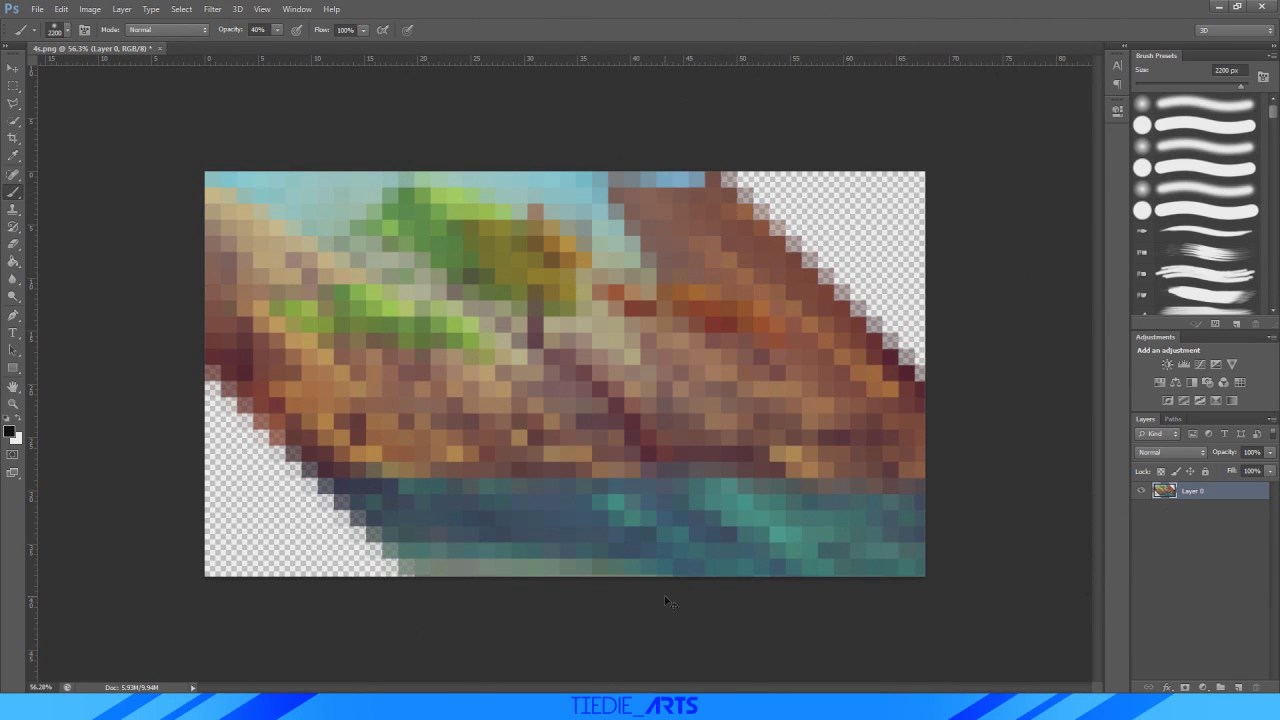
Skew the pixelated layer back by -45 degrees horizontally and zoom to view it.
{"action": "key", "text": "ctrl+r"}
{"action": "key", "text": "ctrl+t"}
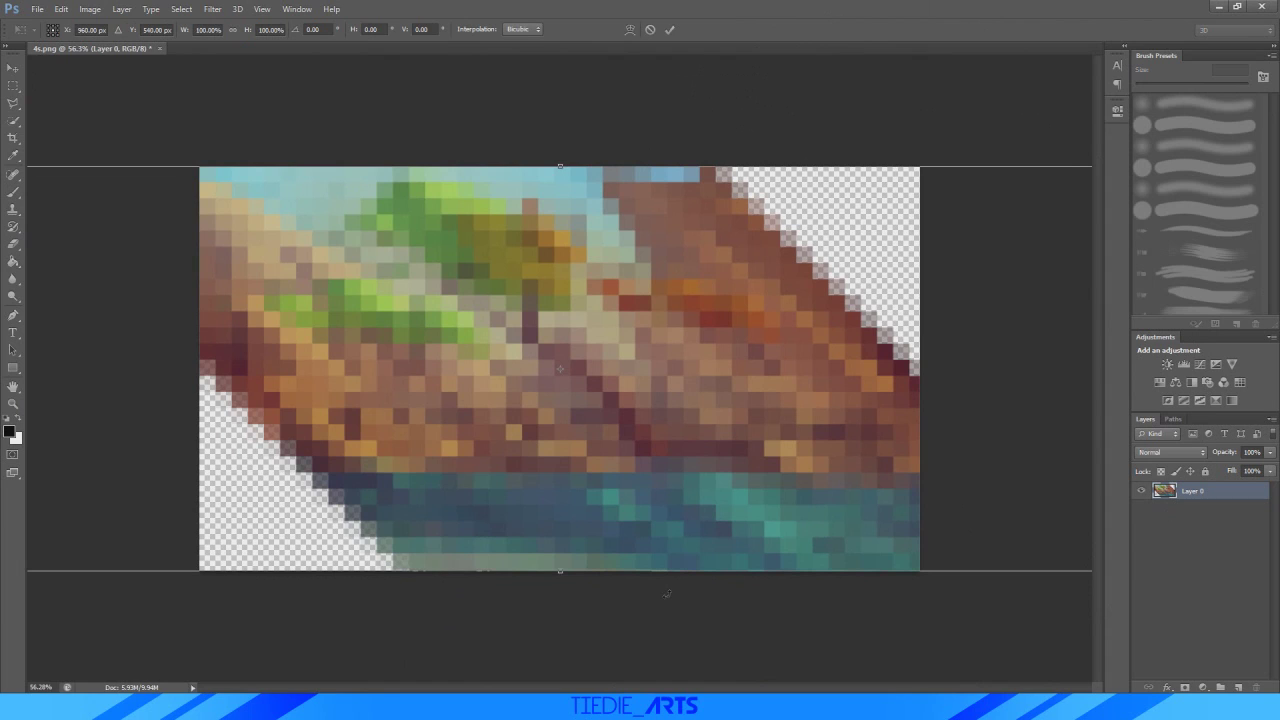
{"action": "key", "text": "ctrl+r"}
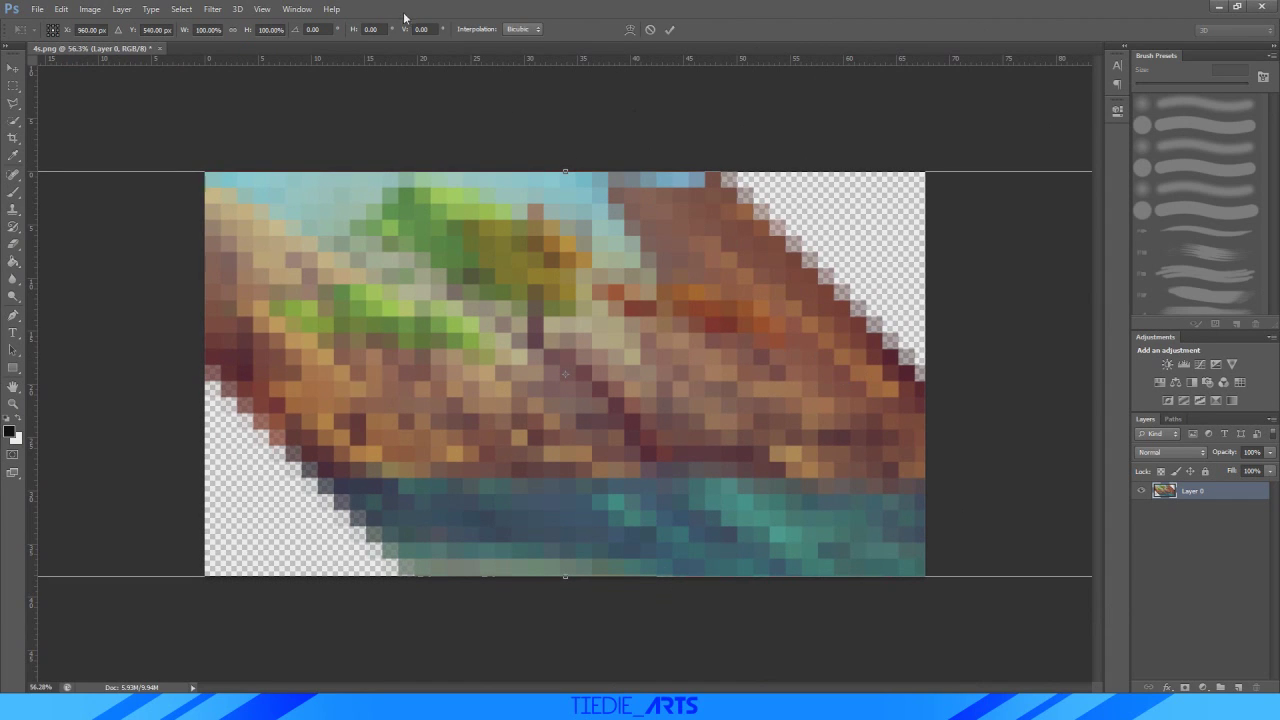
{"action": "left_click", "coordinate": [372, 29]}
{"action": "type", "text": "45"}
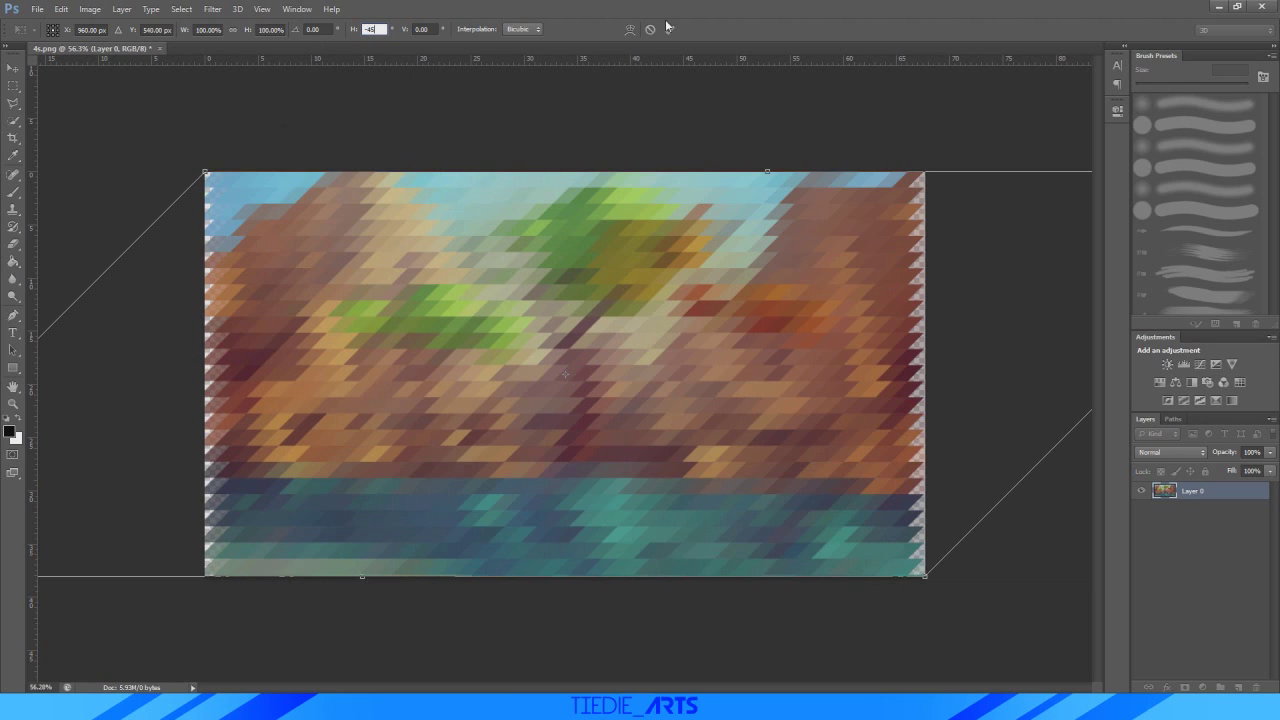
{"action": "left_click", "coordinate": [669, 28]}
{"action": "key", "text": "ctrl+0"}
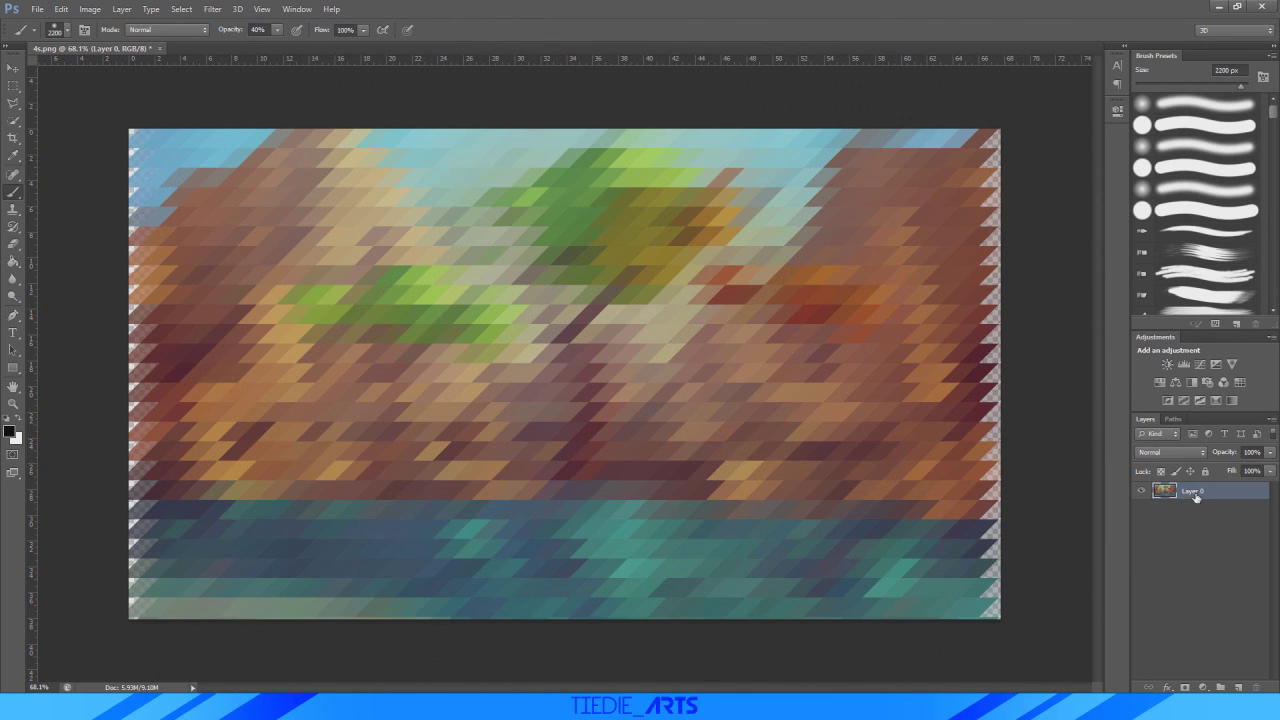
Duplicate Layer 0, flip the copy horizontally and lower its opacity to 51%.
{"action": "key", "text": "ctrl+j"}
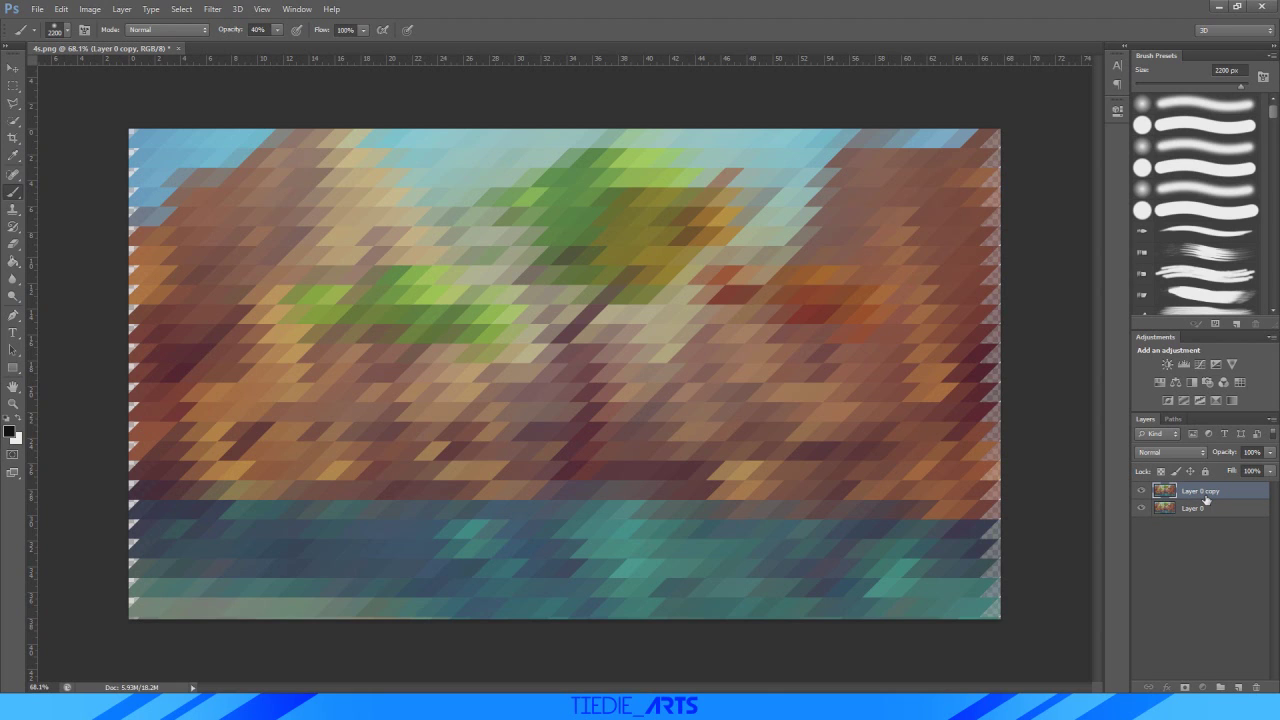
{"action": "key", "text": "ctrl+t"}
{"action": "right_click", "coordinate": [749, 358]}
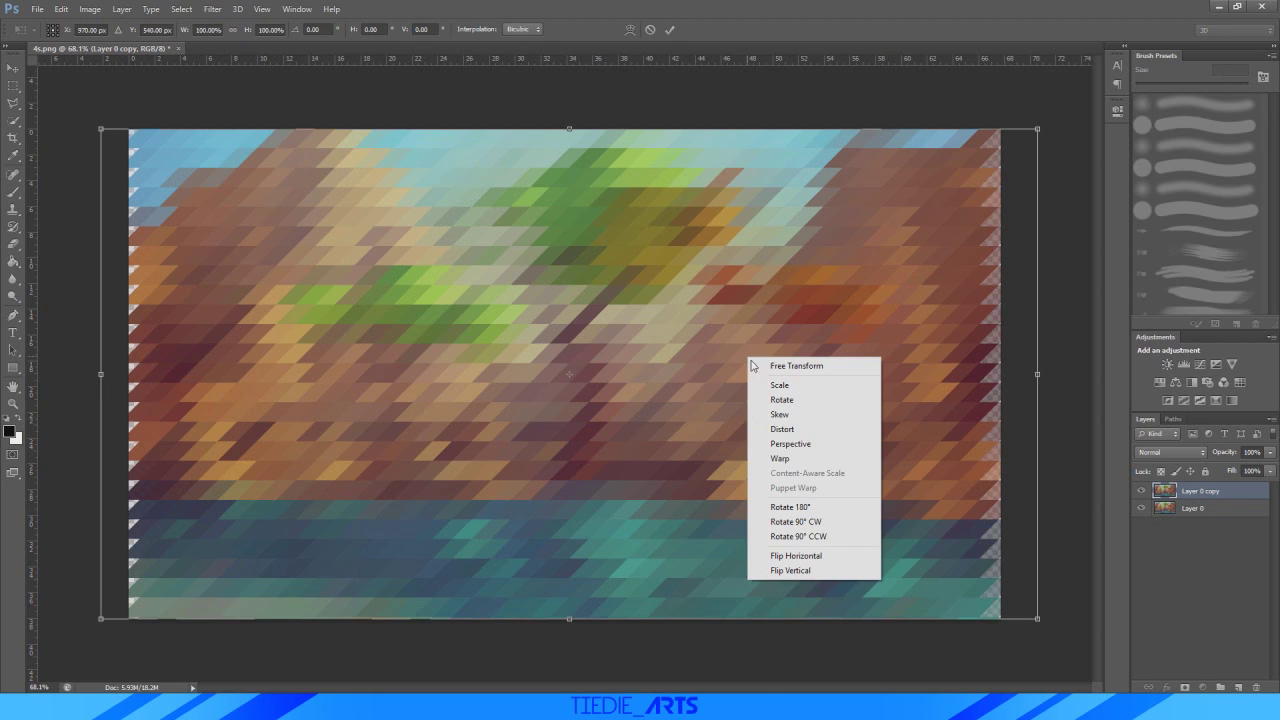
{"action": "left_click", "coordinate": [825, 555]}
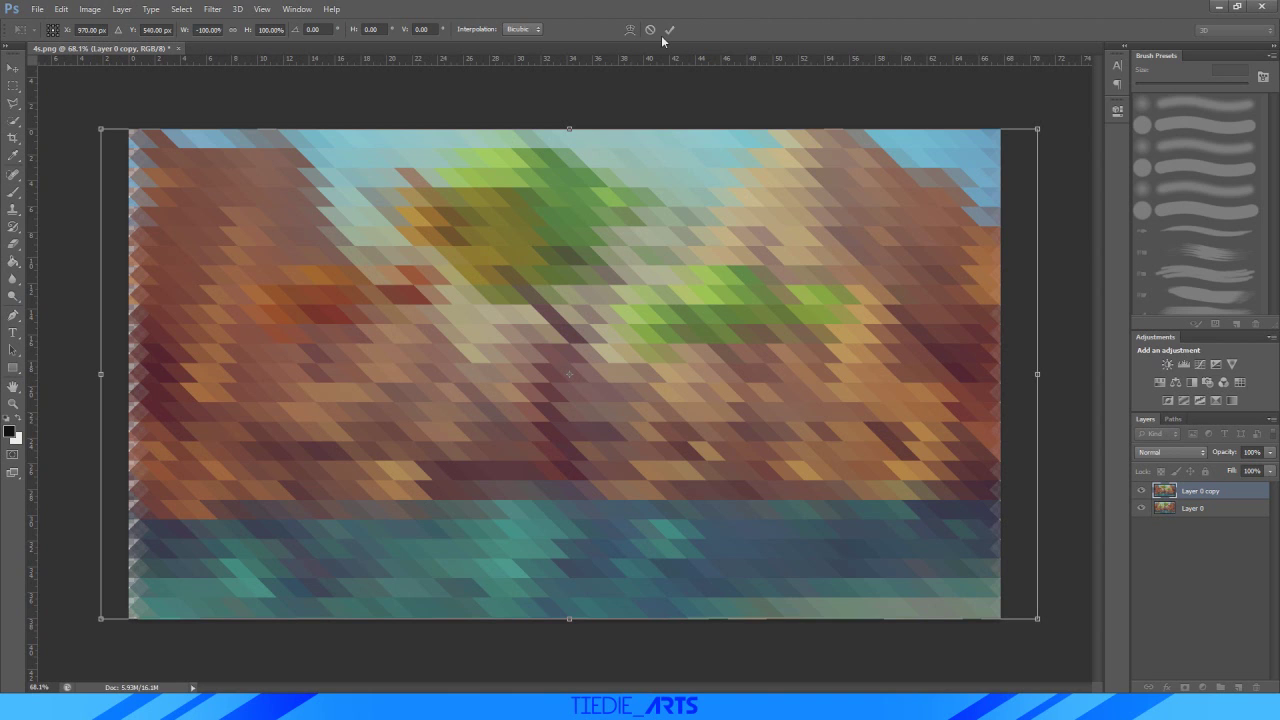
{"action": "left_click", "coordinate": [669, 30]}
{"action": "key", "text": "b"}
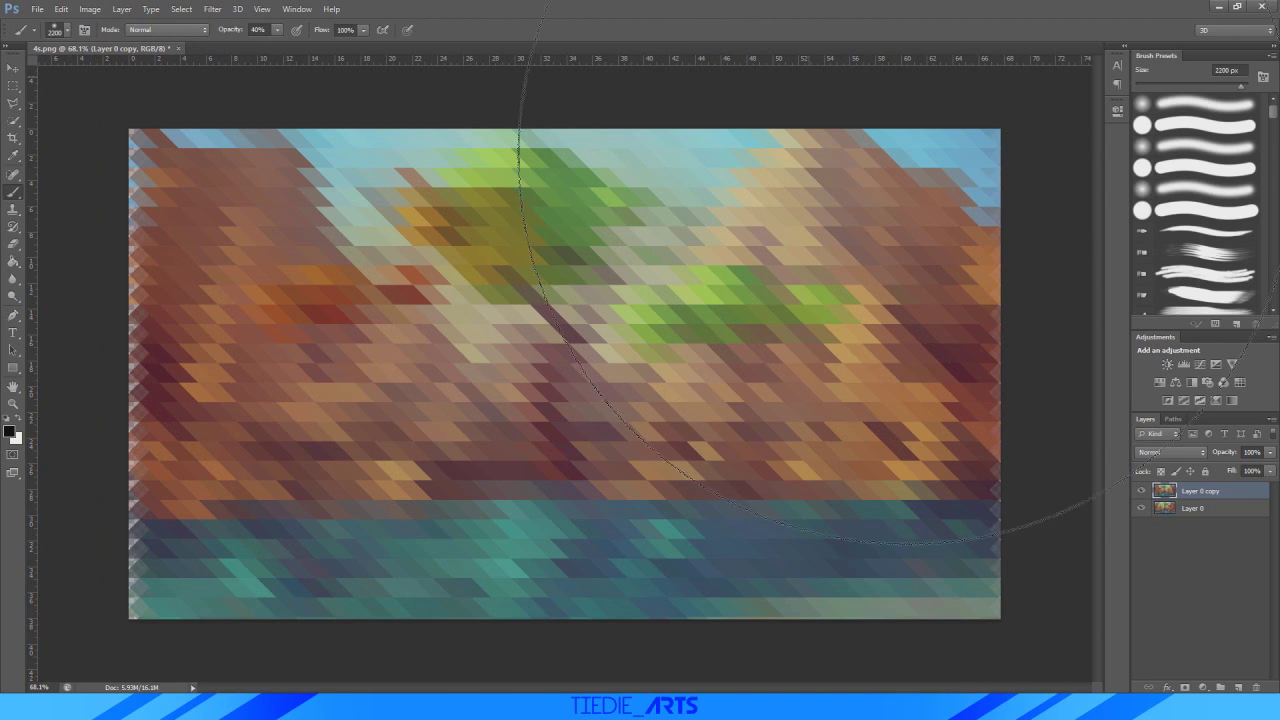
{"action": "left_click", "coordinate": [1271, 453]}
{"action": "left_click_drag", "start_coordinate": [1250, 469], "coordinate": [1238, 471]}
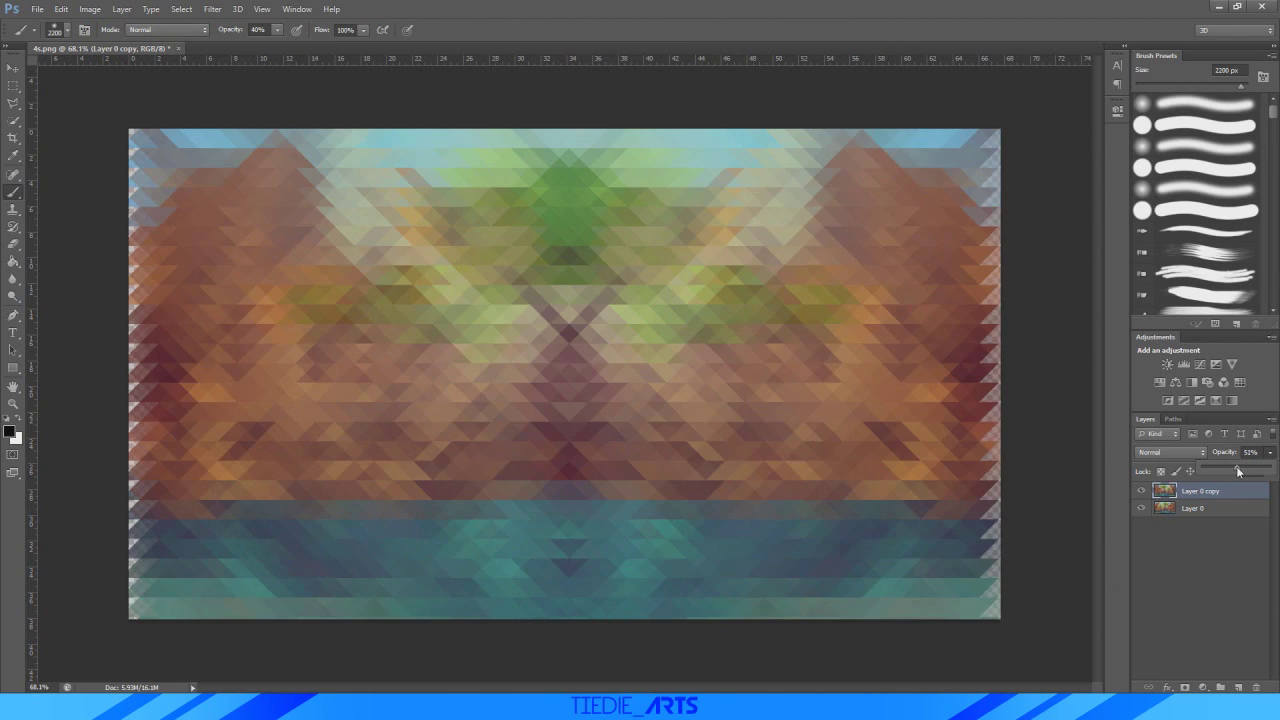
Scale Layer 0 and Layer 0 copy together to about 110% so edges fall outside.
{"action": "left_click", "coordinate": [1229, 575]}
{"action": "scroll", "coordinate": [636, 372], "scroll_direction": "down", "scroll_amount": 1}
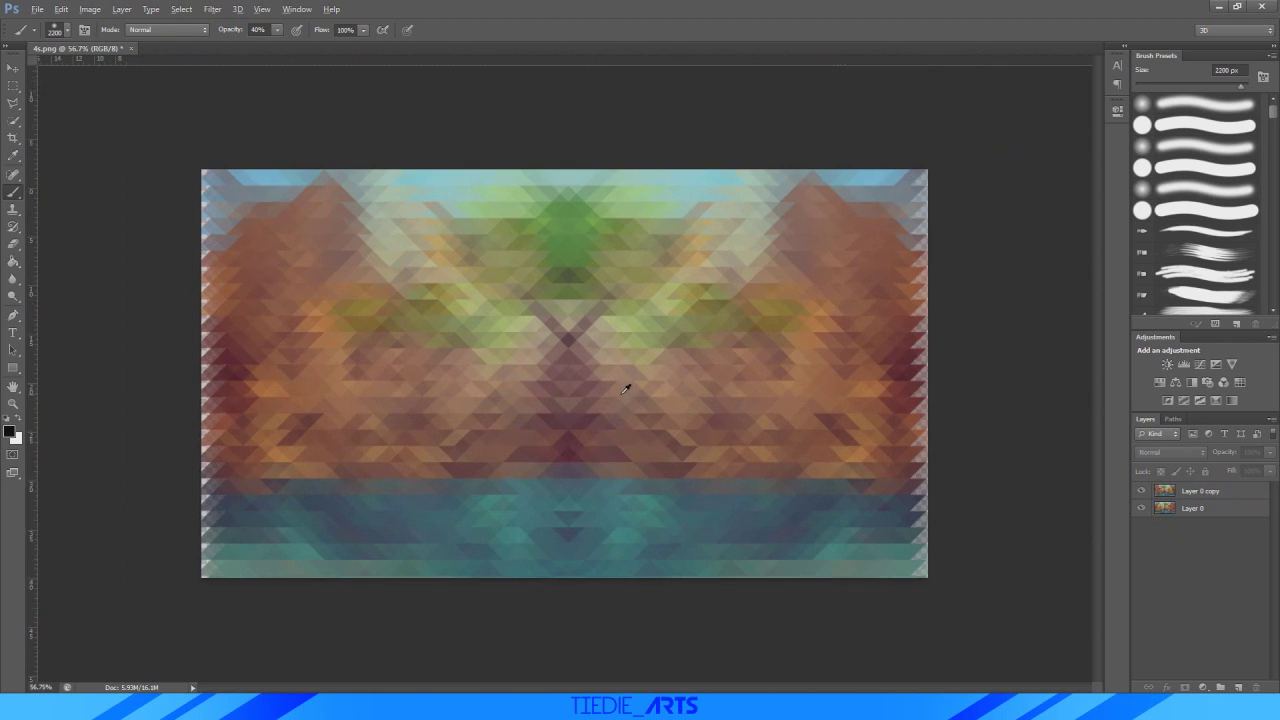
{"action": "left_click", "coordinate": [1192, 491]}
{"action": "left_click", "coordinate": [1197, 510], "text": "shift"}
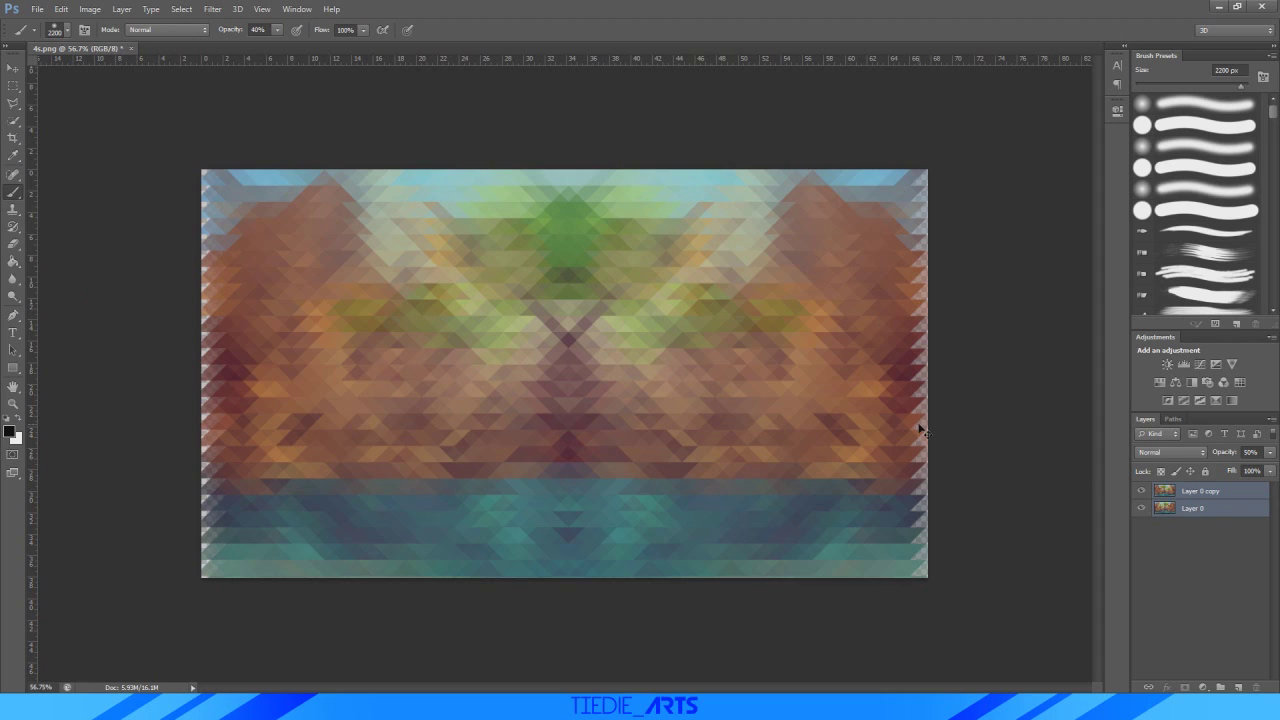
{"action": "key", "text": "ctrl+t"}
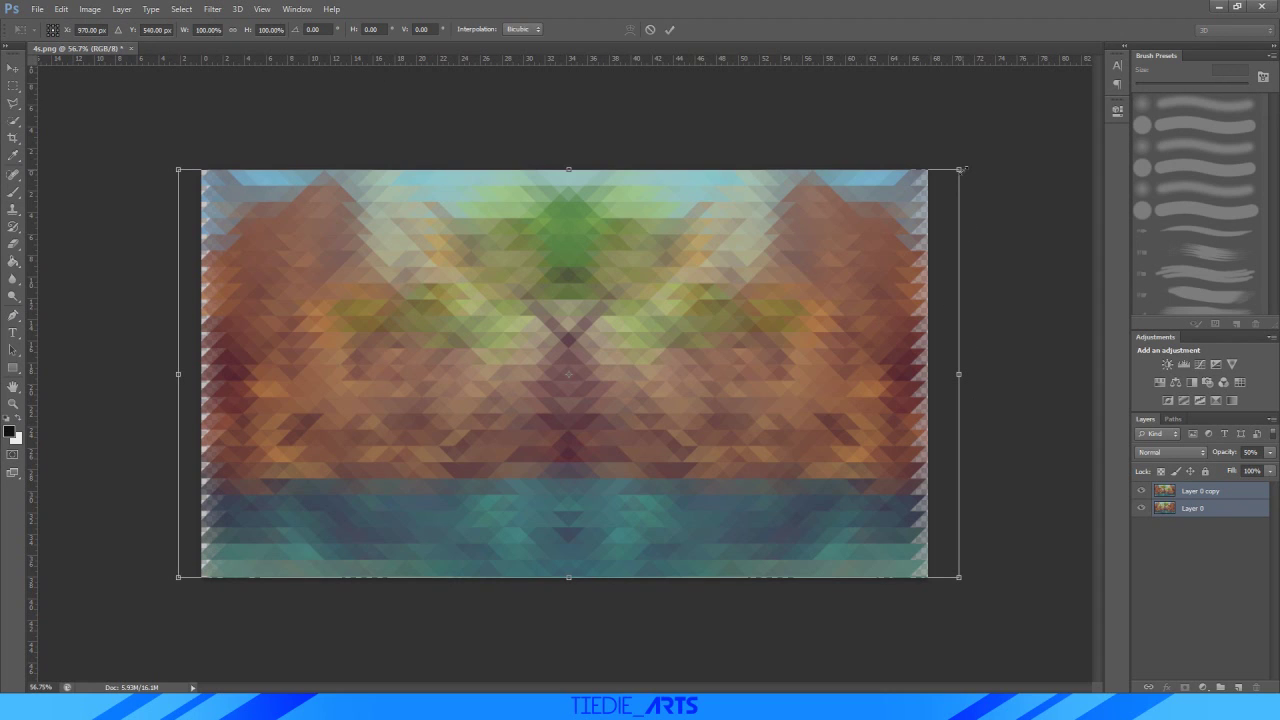
{"action": "left_click_drag", "start_coordinate": [960, 170], "coordinate": [1003, 148]}
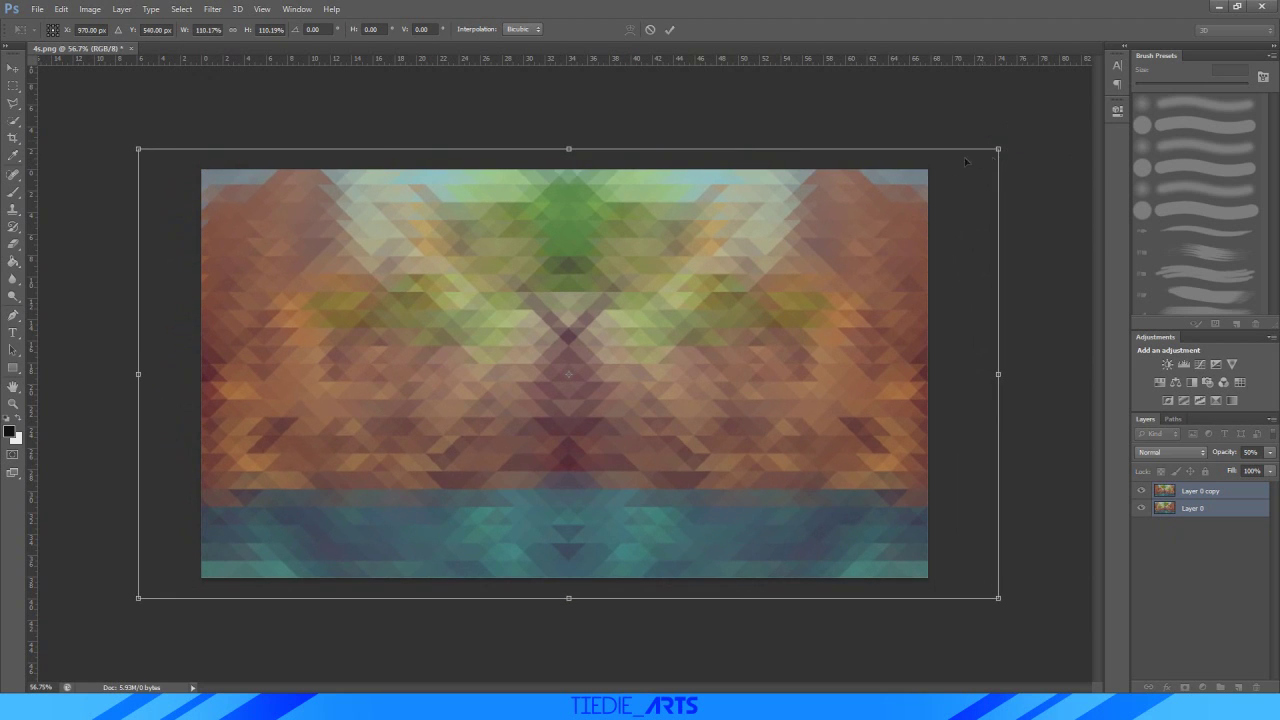
{"action": "left_click", "coordinate": [669, 29]}
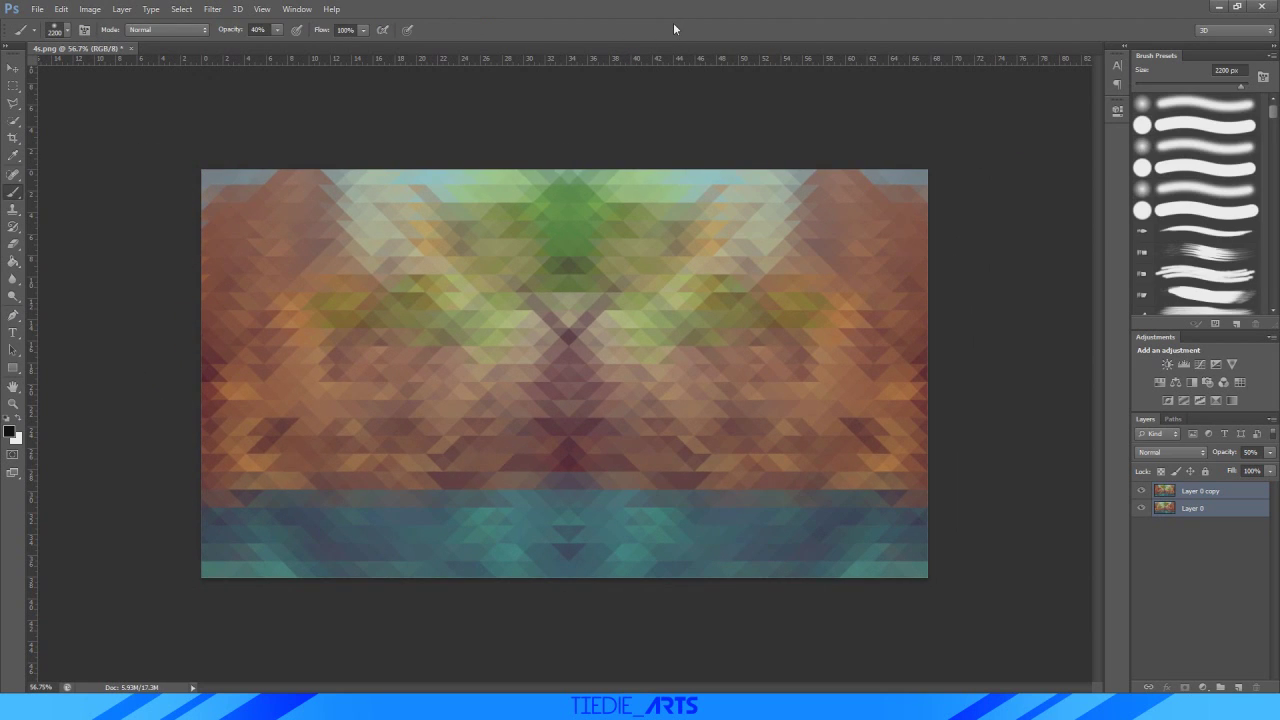
Add a Curves adjustment layer and raise the RGB curve to brighten the mosaic.
{"action": "left_click", "coordinate": [1200, 562]}
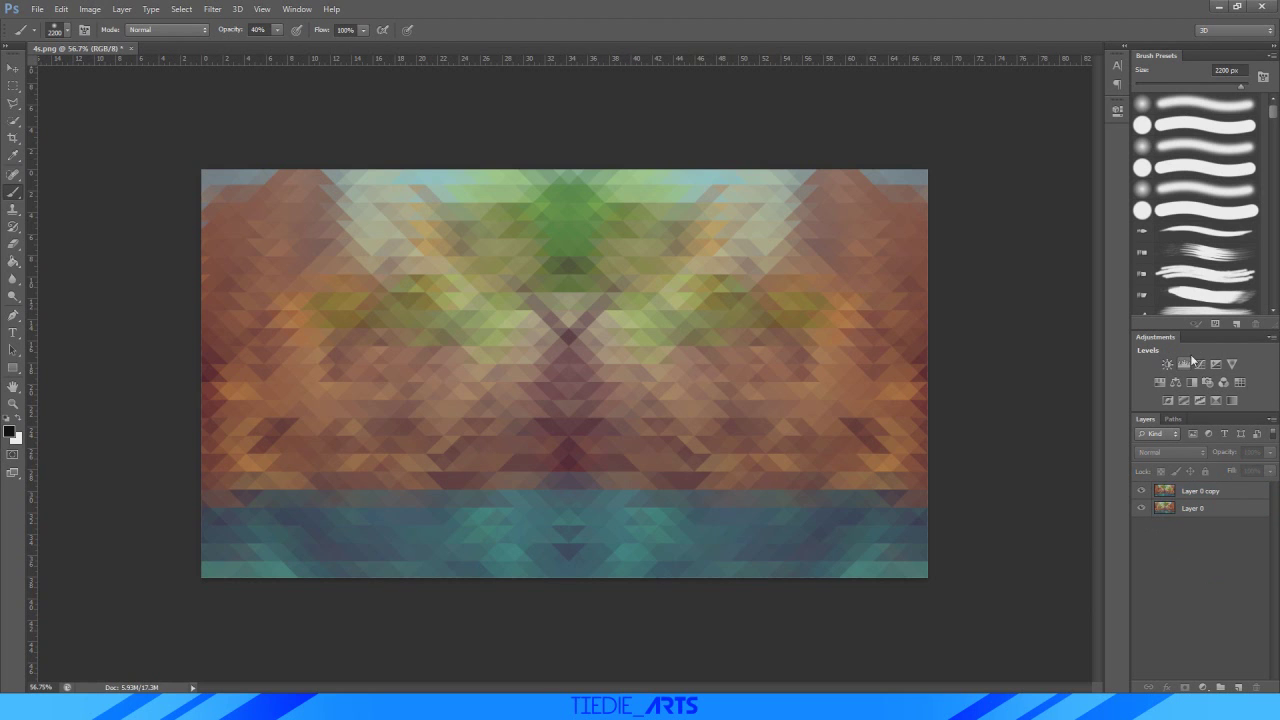
{"action": "left_click", "coordinate": [1202, 366]}
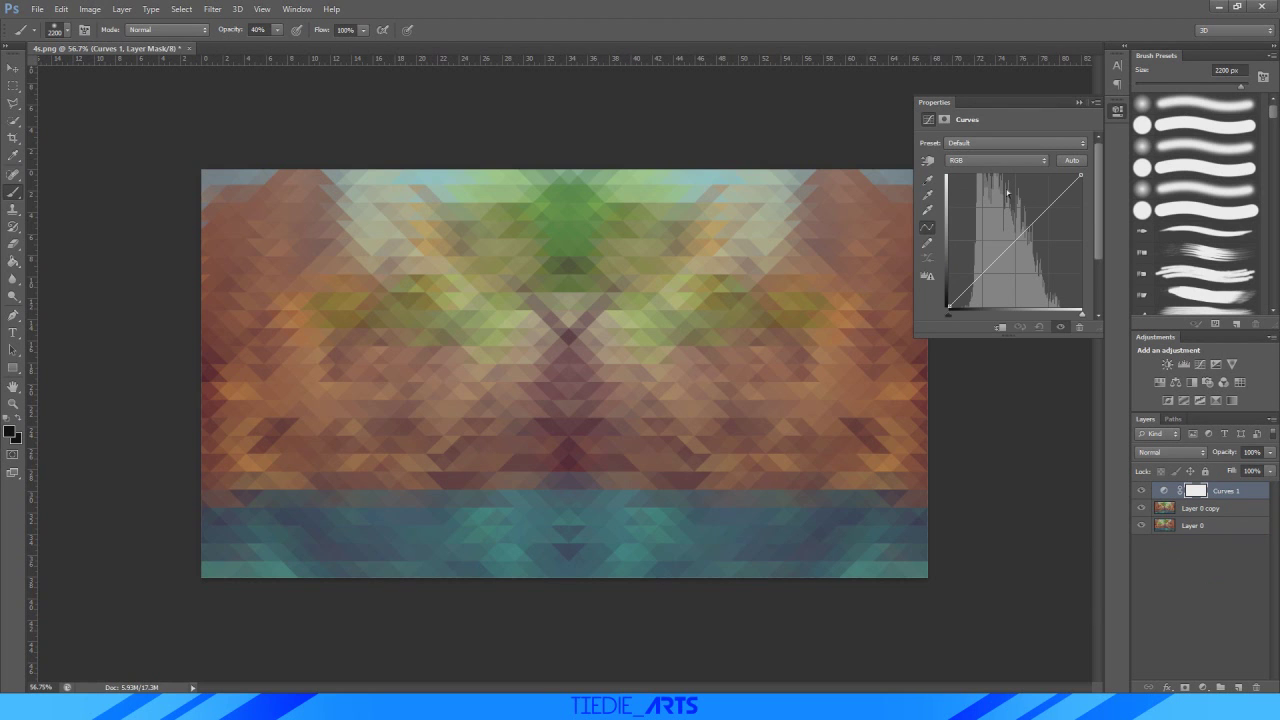
{"action": "left_click_drag", "start_coordinate": [1033, 222], "coordinate": [1004, 249]}
Bend the Blue and Red channel curves to tint the mosaic toward blue and purple.
{"action": "left_click", "coordinate": [986, 167]}
{"action": "left_click", "coordinate": [993, 201]}
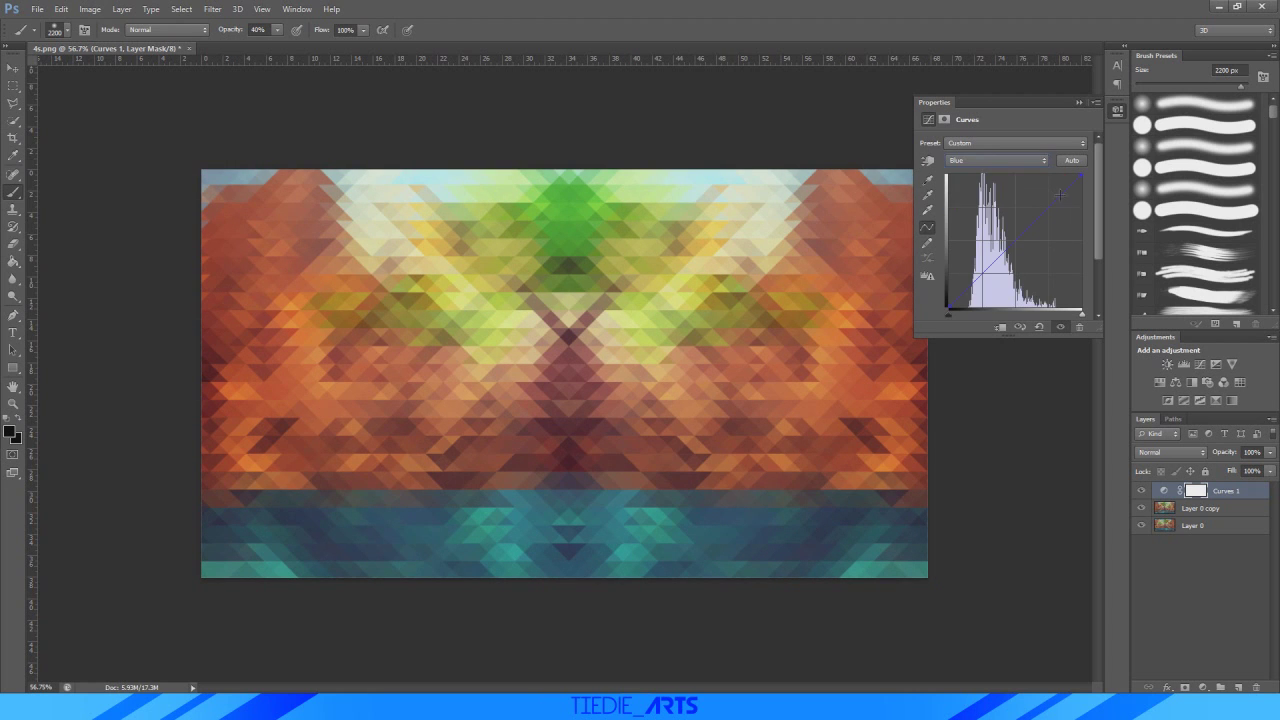
{"action": "left_click_drag", "start_coordinate": [992, 262], "coordinate": [991, 253]}
{"action": "left_click_drag", "start_coordinate": [1051, 199], "coordinate": [1058, 208]}
{"action": "left_click", "coordinate": [958, 160]}
{"action": "left_click", "coordinate": [962, 180]}
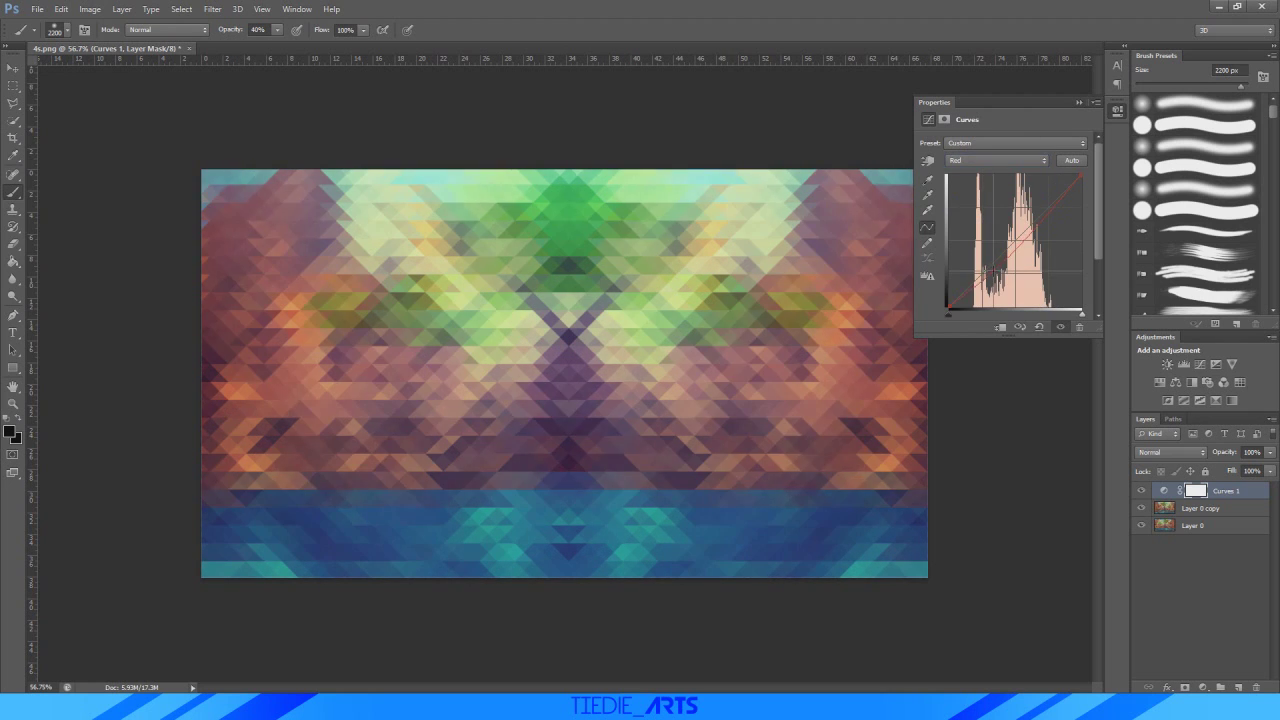
{"action": "left_click_drag", "start_coordinate": [1032, 232], "coordinate": [1030, 227]}
Add a Hue/Saturation adjustment layer above Curves with Hue set to +15.
{"action": "left_click", "coordinate": [1079, 102]}
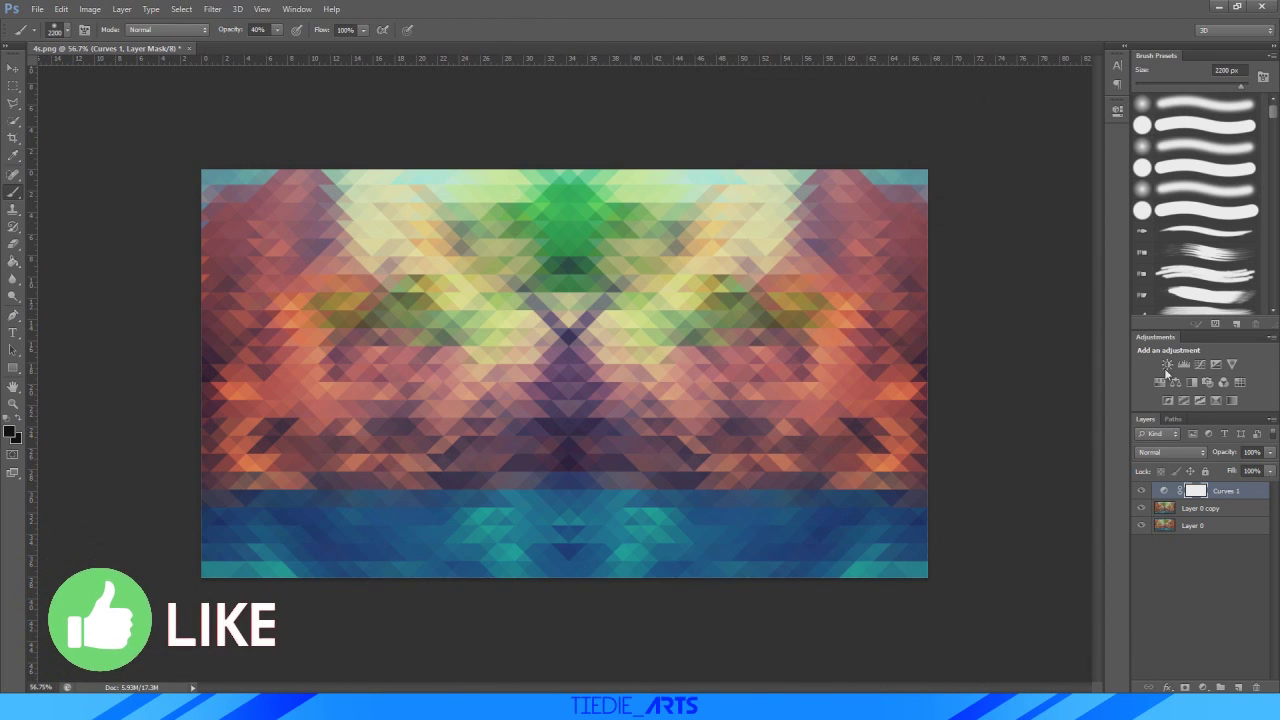
{"action": "left_click", "coordinate": [1159, 382]}
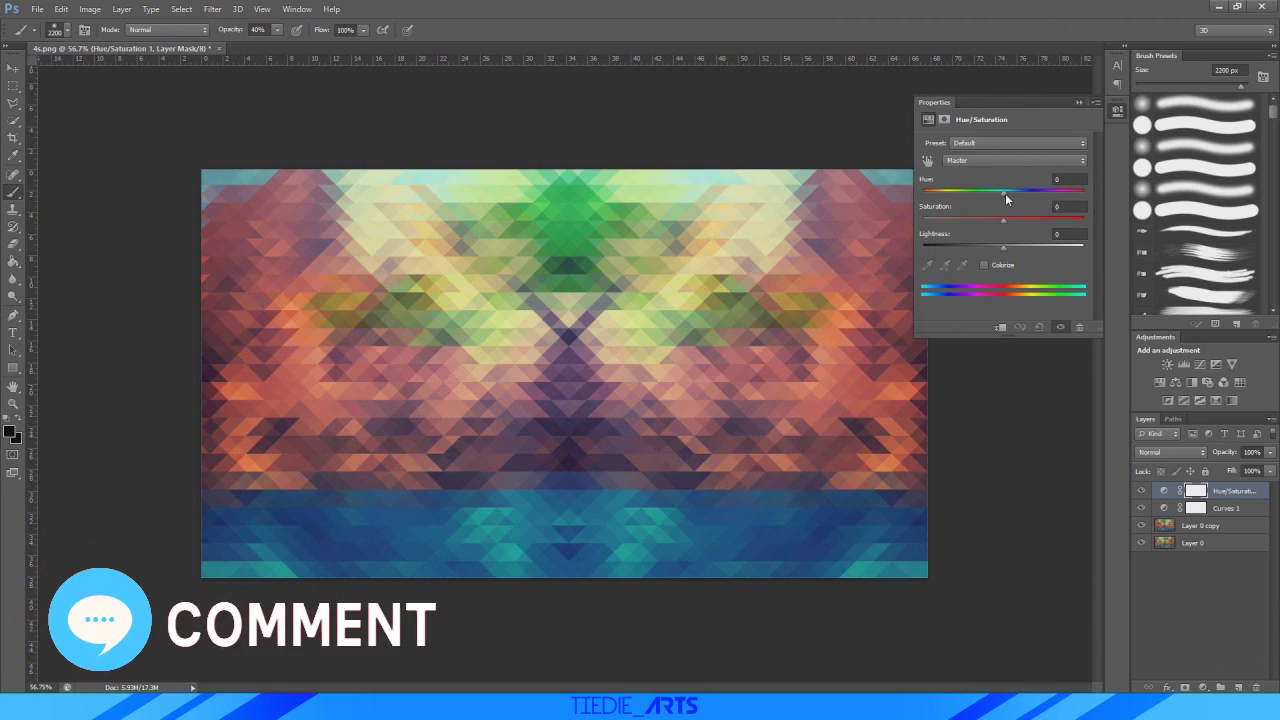
{"action": "left_click_drag", "start_coordinate": [1005, 193], "coordinate": [999, 220]}
{"action": "left_click", "coordinate": [1079, 102]}
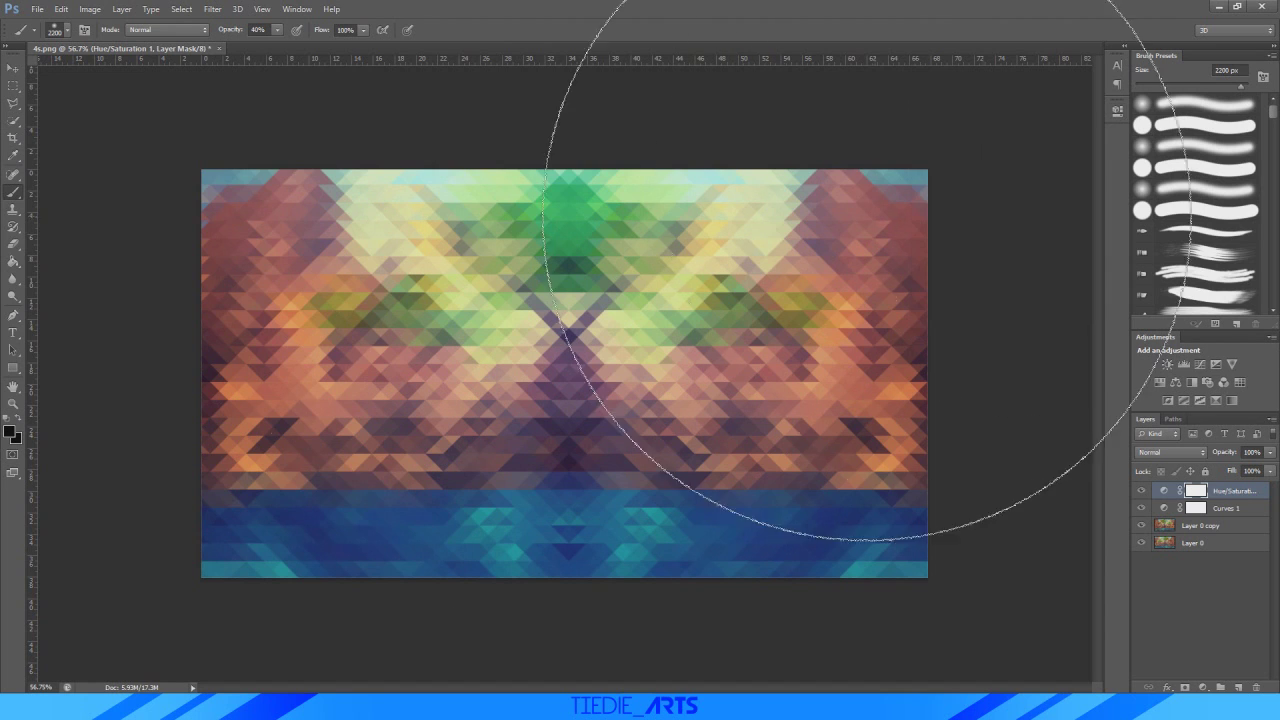
{"action": "scroll", "coordinate": [729, 309], "scroll_direction": "down", "scroll_amount": 4}
{"action": "scroll", "coordinate": [565, 374], "scroll_direction": "up", "scroll_amount": 2}
{"action": "scroll", "coordinate": [541, 362], "scroll_direction": "up", "scroll_amount": 2}
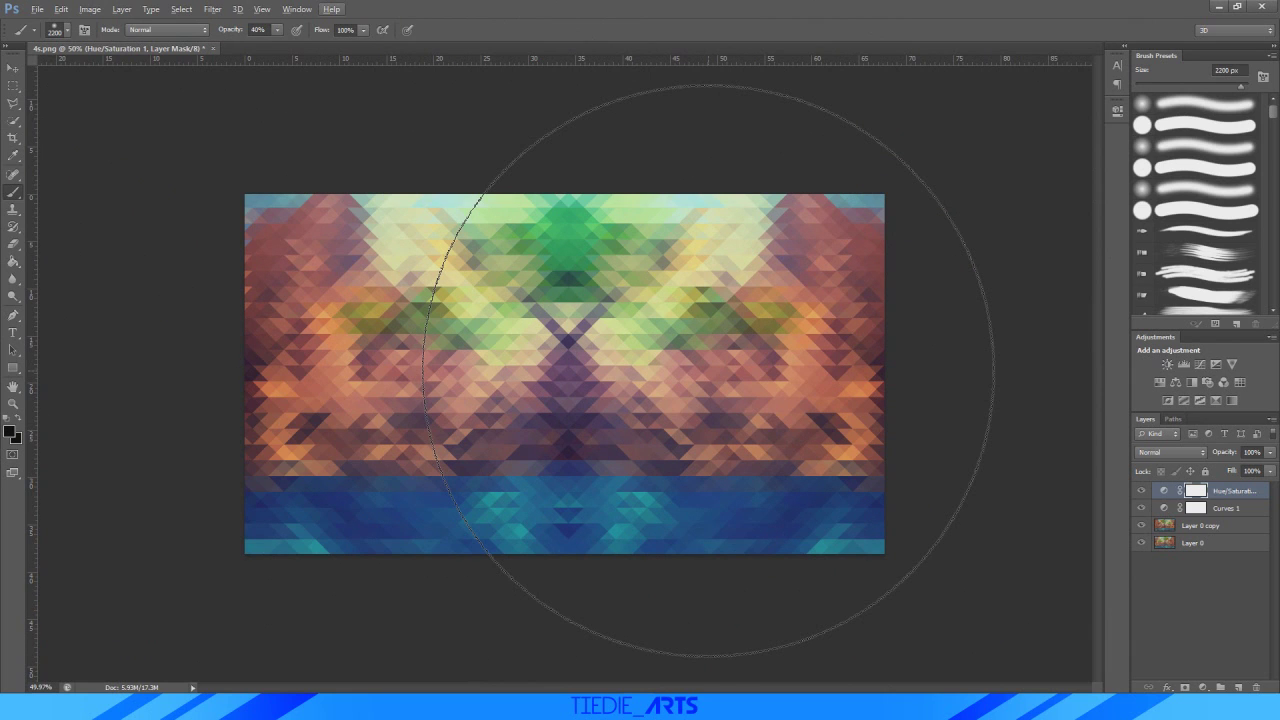
Open Khazix_Splash_2 and the video_games_mecha League of Legends wallpaper together.
{"action": "left_click", "coordinate": [36, 9]}
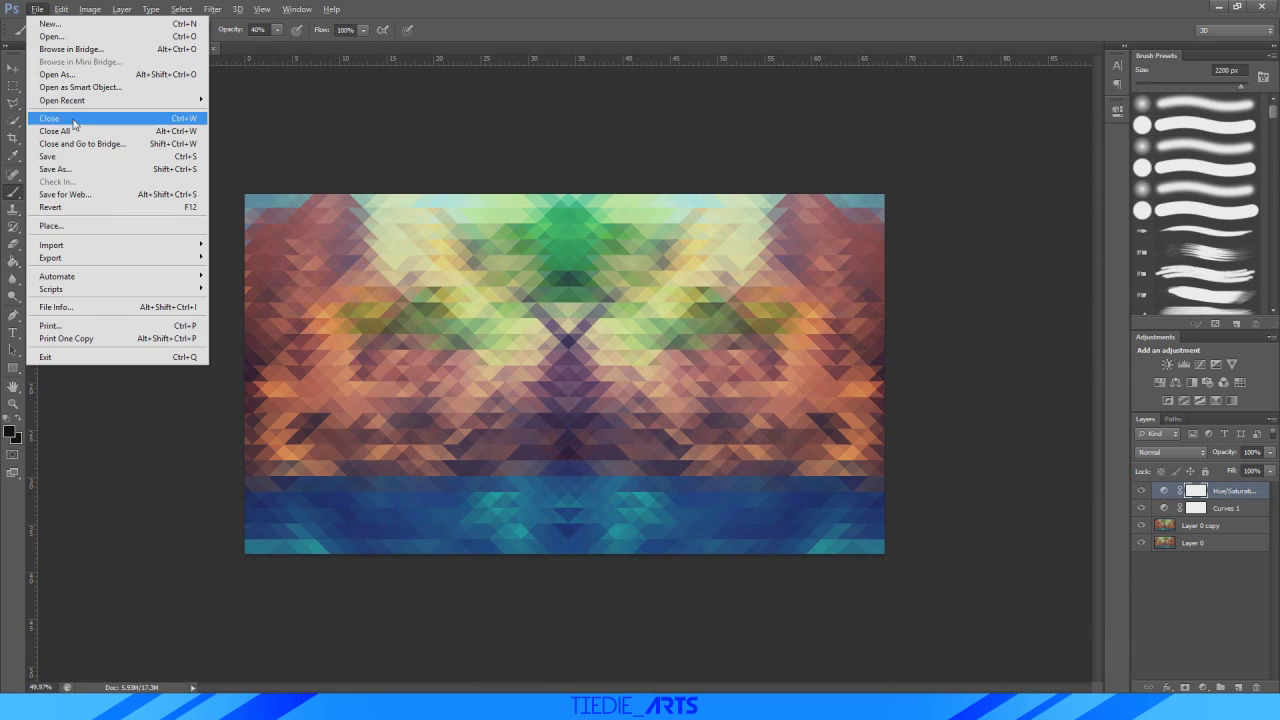
{"action": "left_click", "coordinate": [60, 36]}
{"action": "left_click_drag", "start_coordinate": [814, 200], "coordinate": [813, 342]}
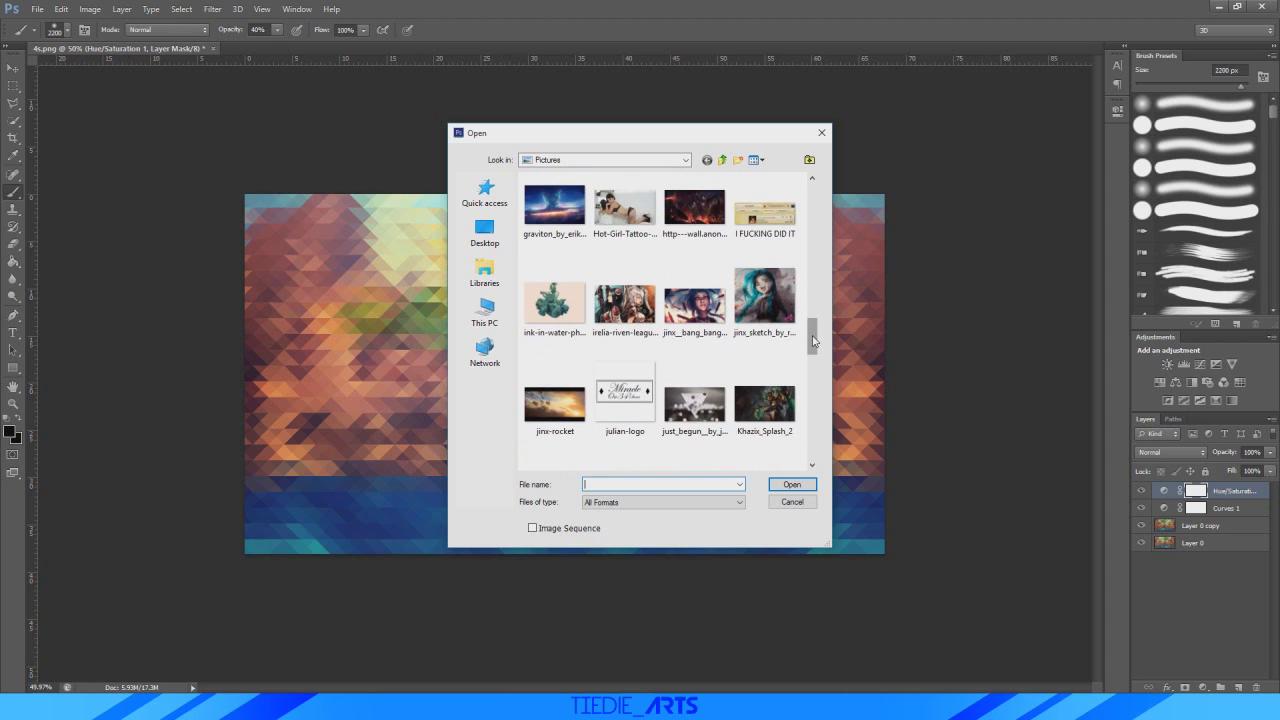
{"action": "left_click", "coordinate": [765, 416]}
{"action": "scroll", "coordinate": [810, 340], "scroll_direction": "down", "scroll_amount": 5}
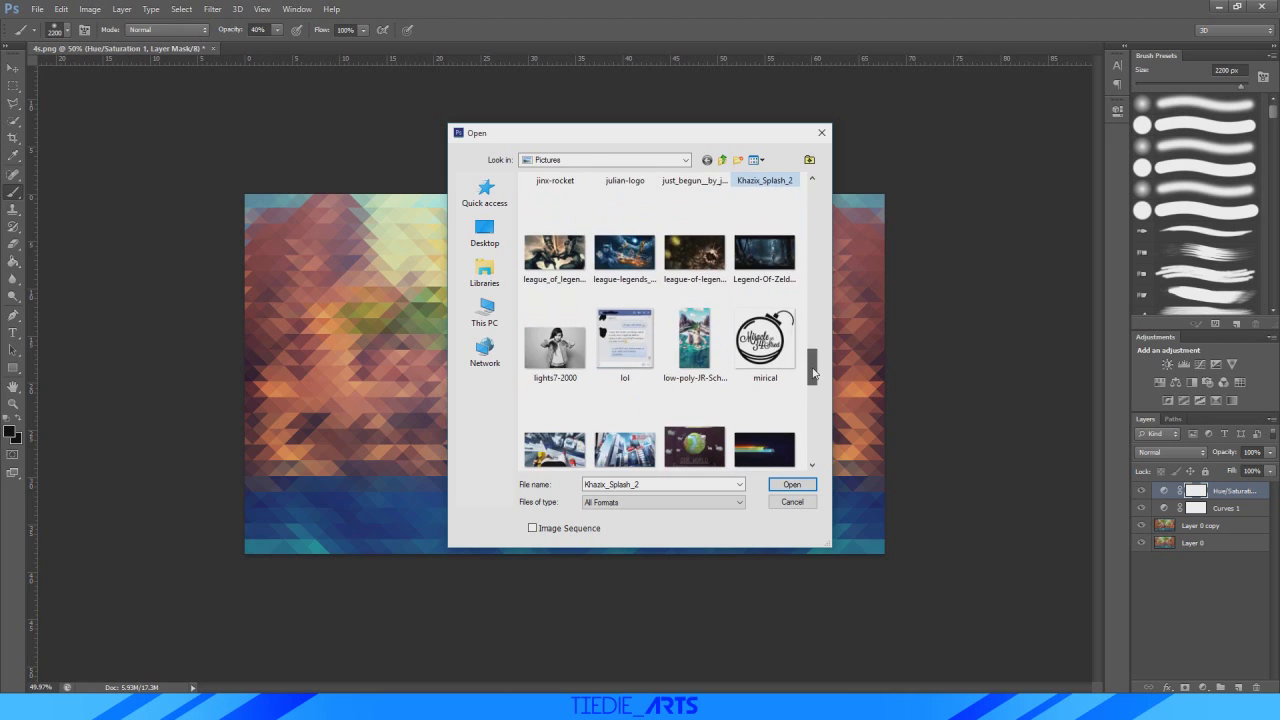
{"action": "scroll", "coordinate": [810, 390], "scroll_direction": "down", "scroll_amount": 5}
{"action": "left_click_drag", "start_coordinate": [817, 410], "coordinate": [814, 345]}
{"action": "scroll", "coordinate": [814, 345], "scroll_direction": "down", "scroll_amount": 5}
{"action": "left_click", "coordinate": [544, 388]}
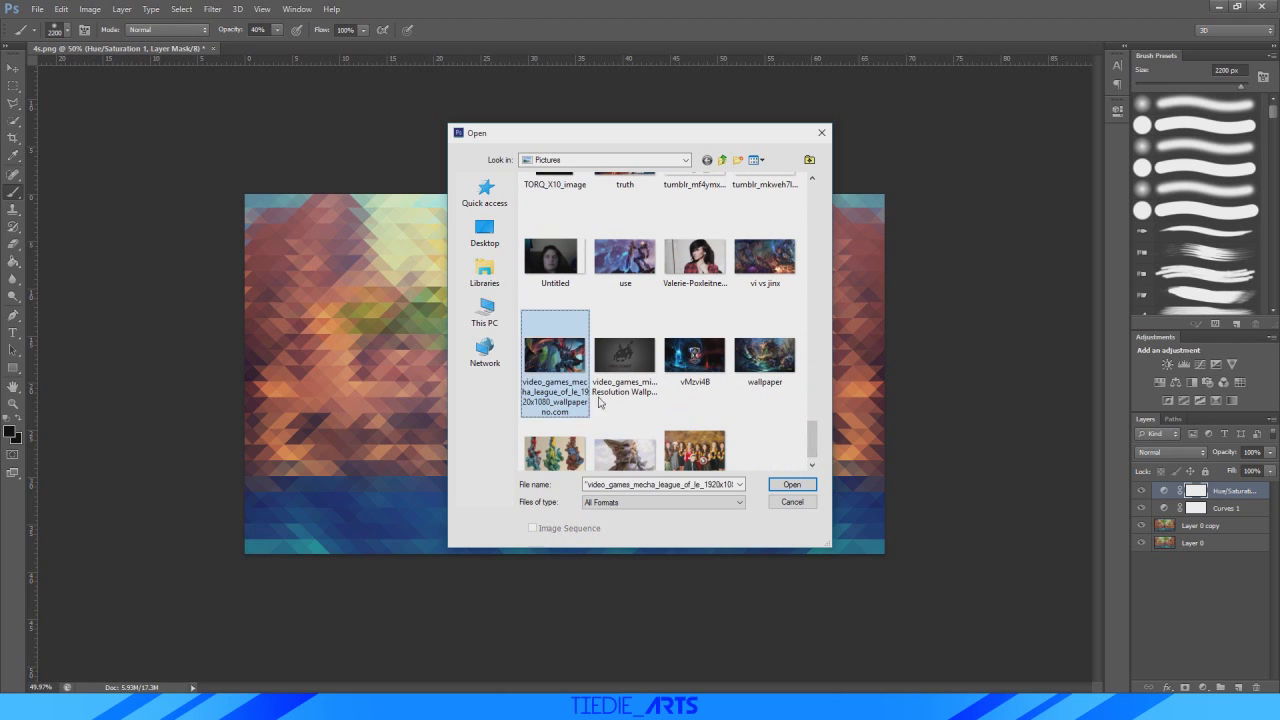
{"action": "left_click", "coordinate": [815, 487]}
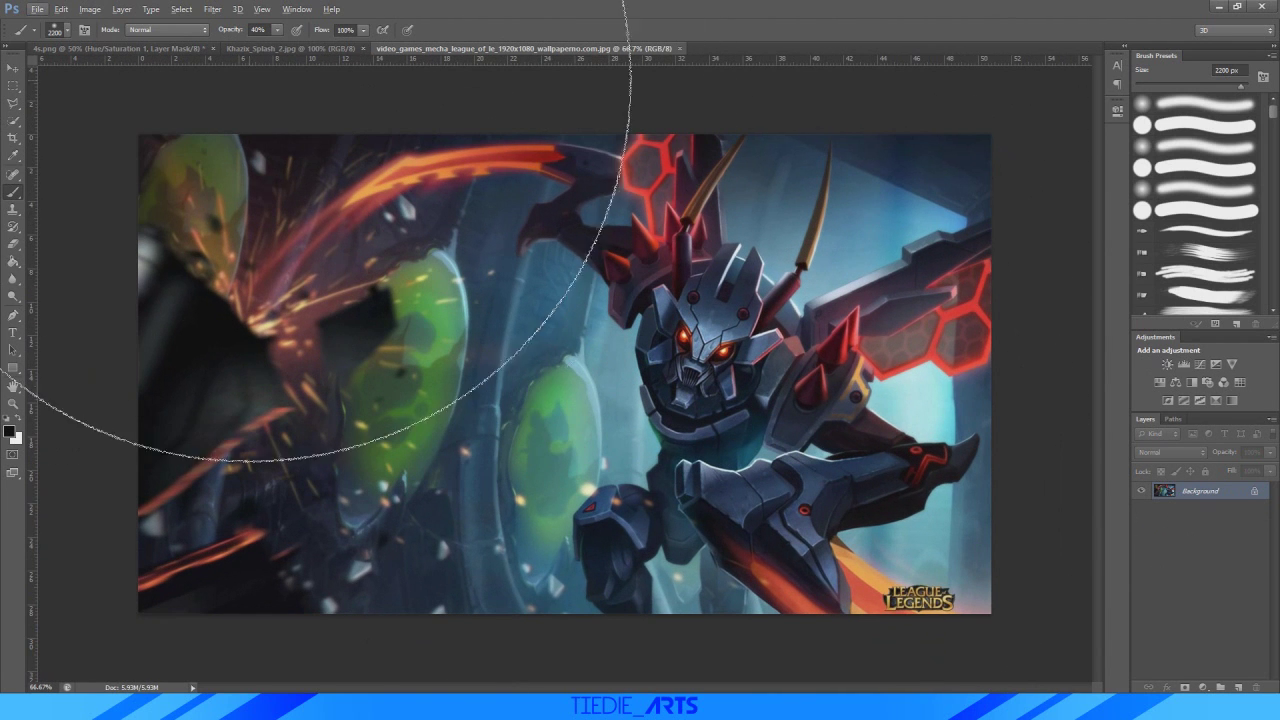
Move the mecha wallpaper into Khazix_Splash_2 as Layer 1, scaled to fit the canvas.
{"action": "left_click", "coordinate": [13, 68]}
{"action": "left_click_drag", "start_coordinate": [514, 257], "coordinate": [619, 312]}
{"action": "key", "text": "ctrl+t"}
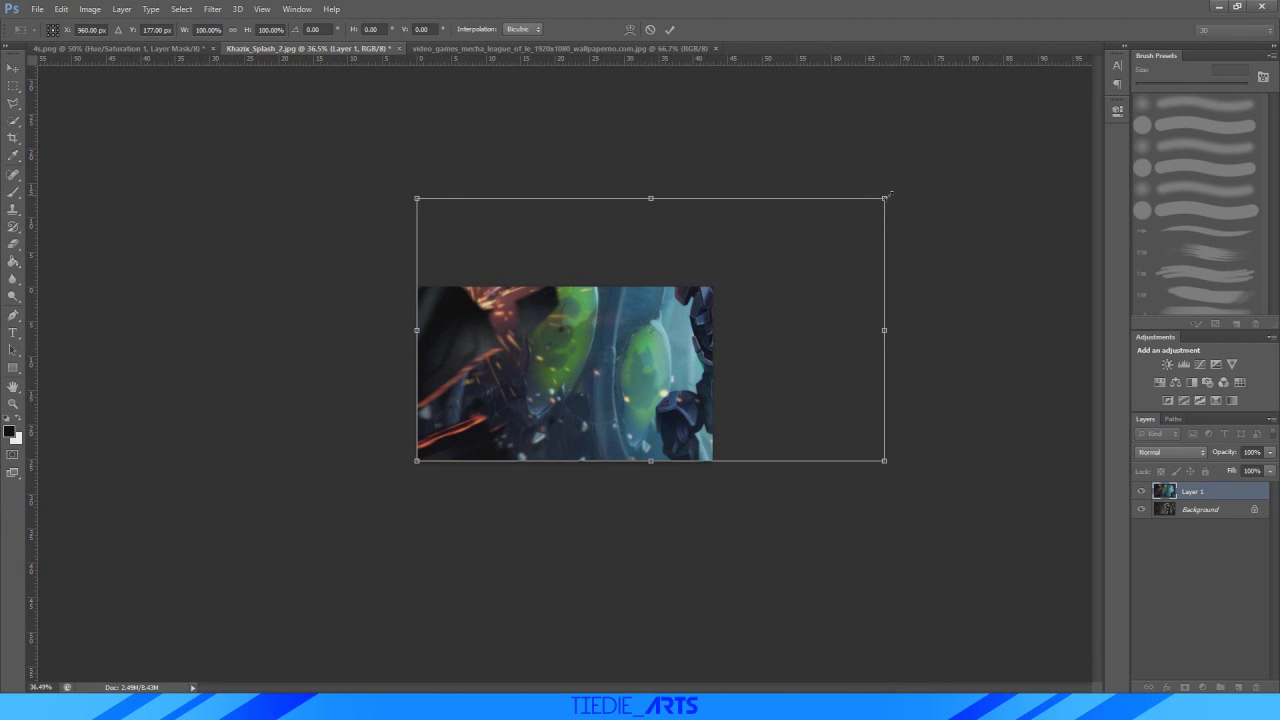
{"action": "left_click_drag", "start_coordinate": [887, 195], "coordinate": [723, 286]}
{"action": "left_click", "coordinate": [669, 29]}
{"action": "key", "text": "ctrl+0"}
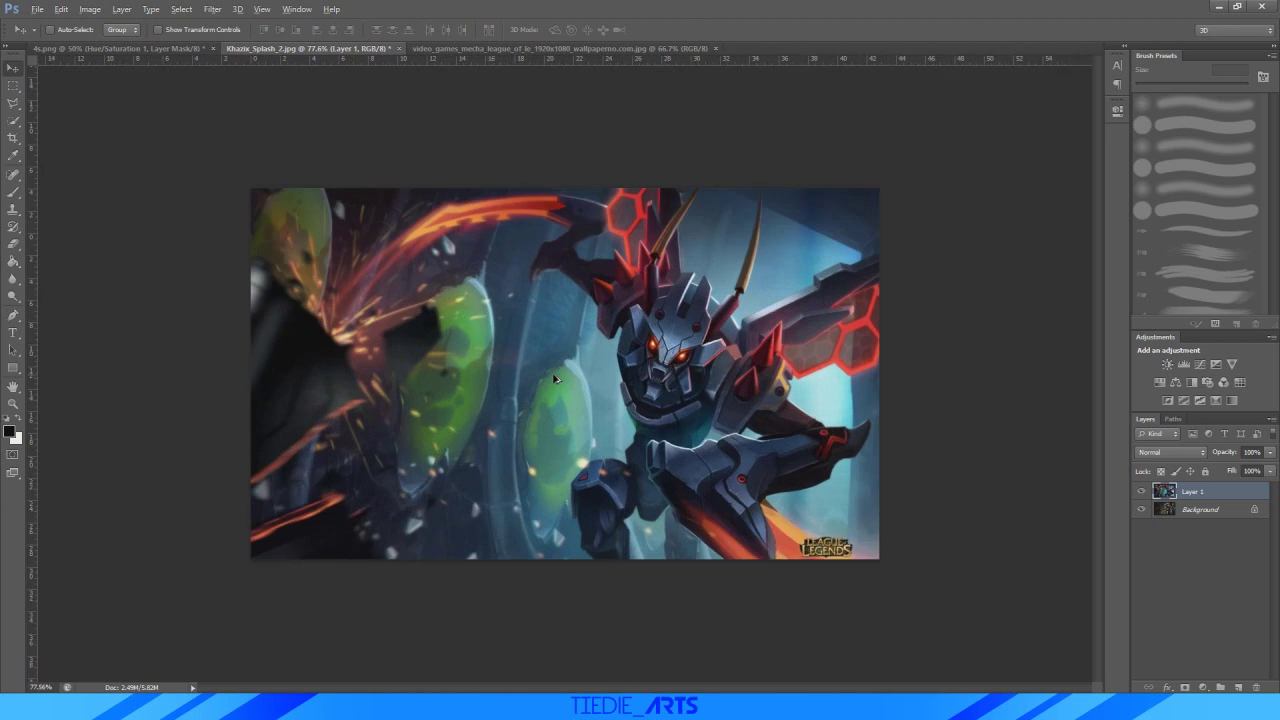
Unlock the Background into Layer 0 and select Layer 1.
{"action": "scroll", "coordinate": [555, 378], "scroll_direction": "down", "scroll_amount": 2}
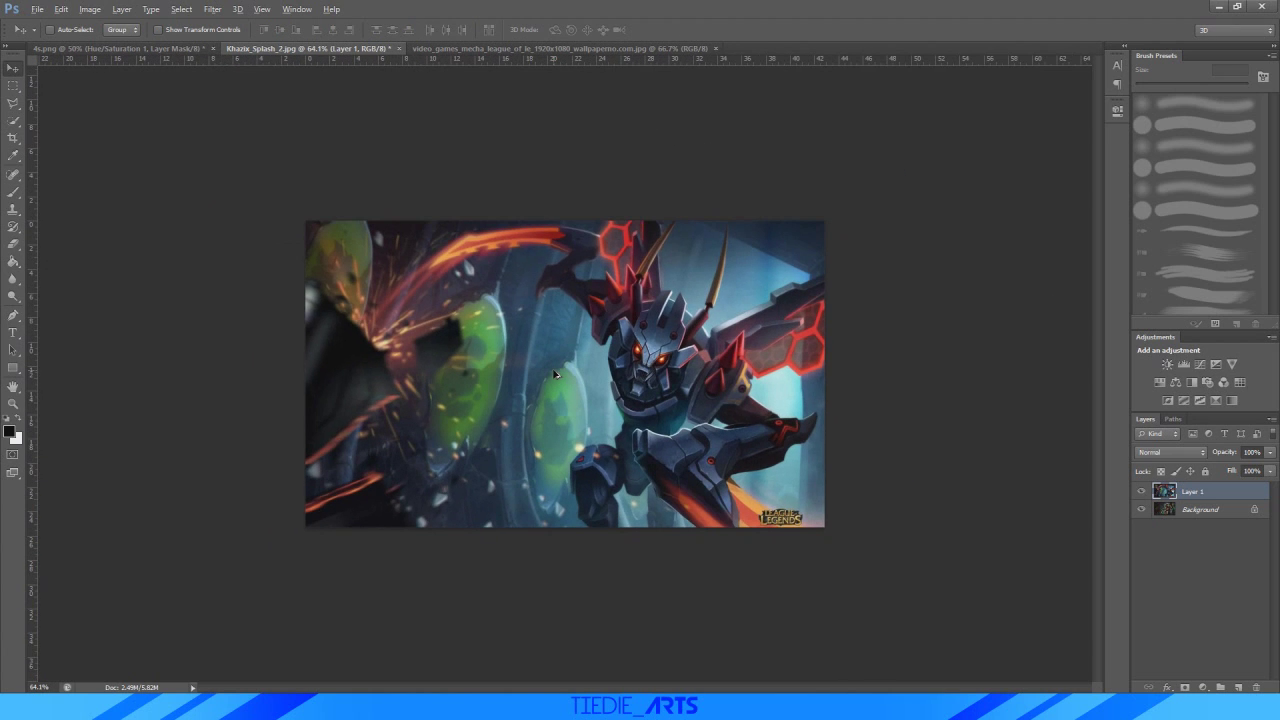
{"action": "left_click", "coordinate": [1216, 567]}
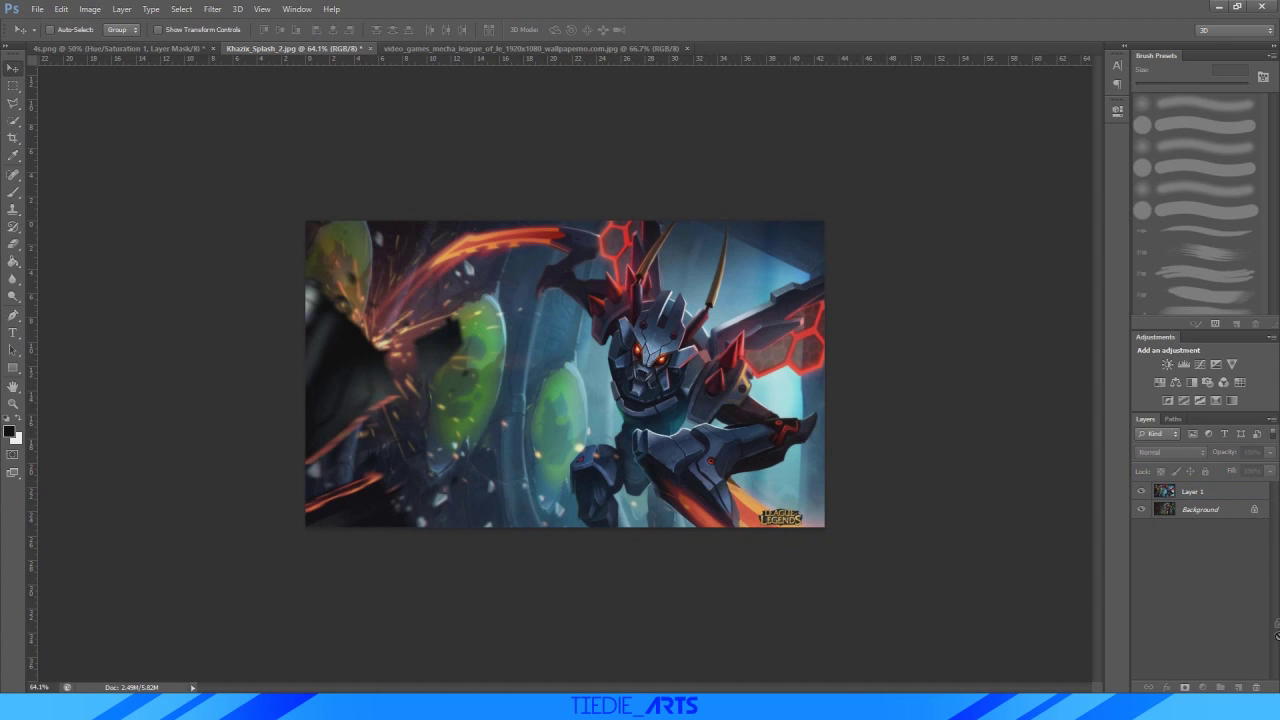
{"action": "left_click_drag", "start_coordinate": [1257, 689], "coordinate": [1256, 688]}
{"action": "left_click", "coordinate": [1200, 496]}
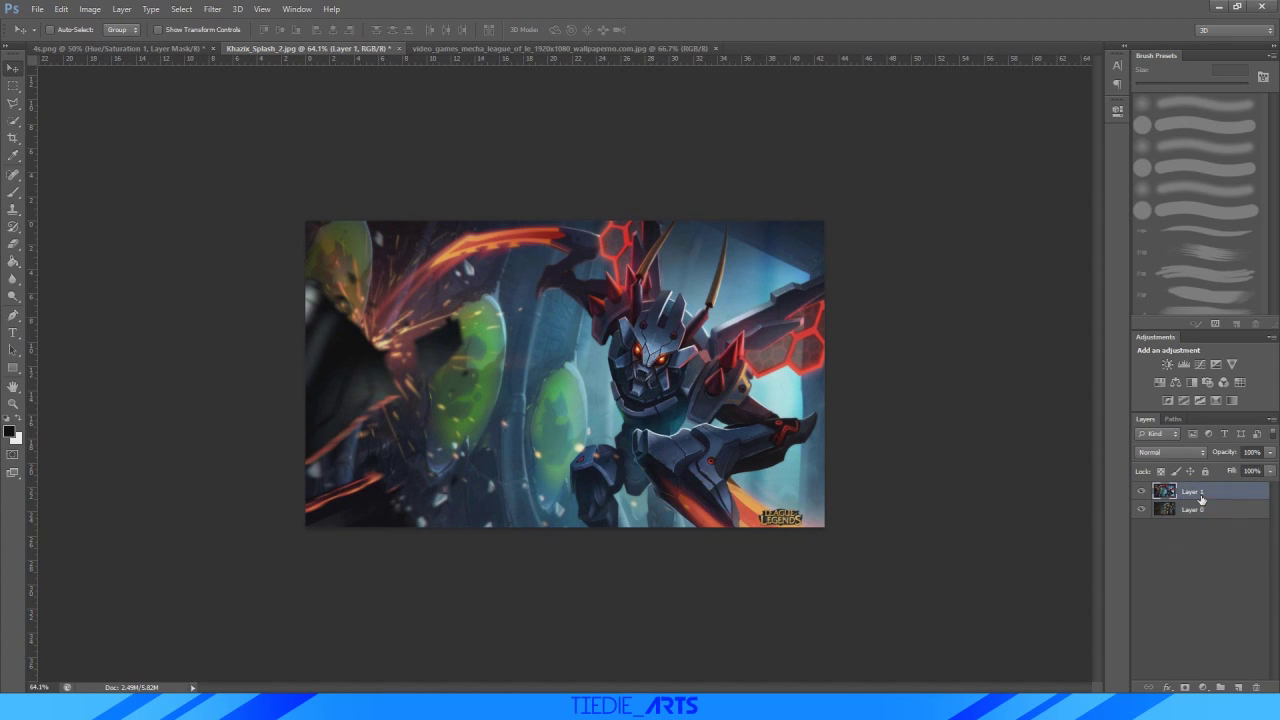
Skew the mecha layer horizontally, then apply the Pixelate > Mosaic filter to it.
{"action": "key", "text": "ctrl+t"}
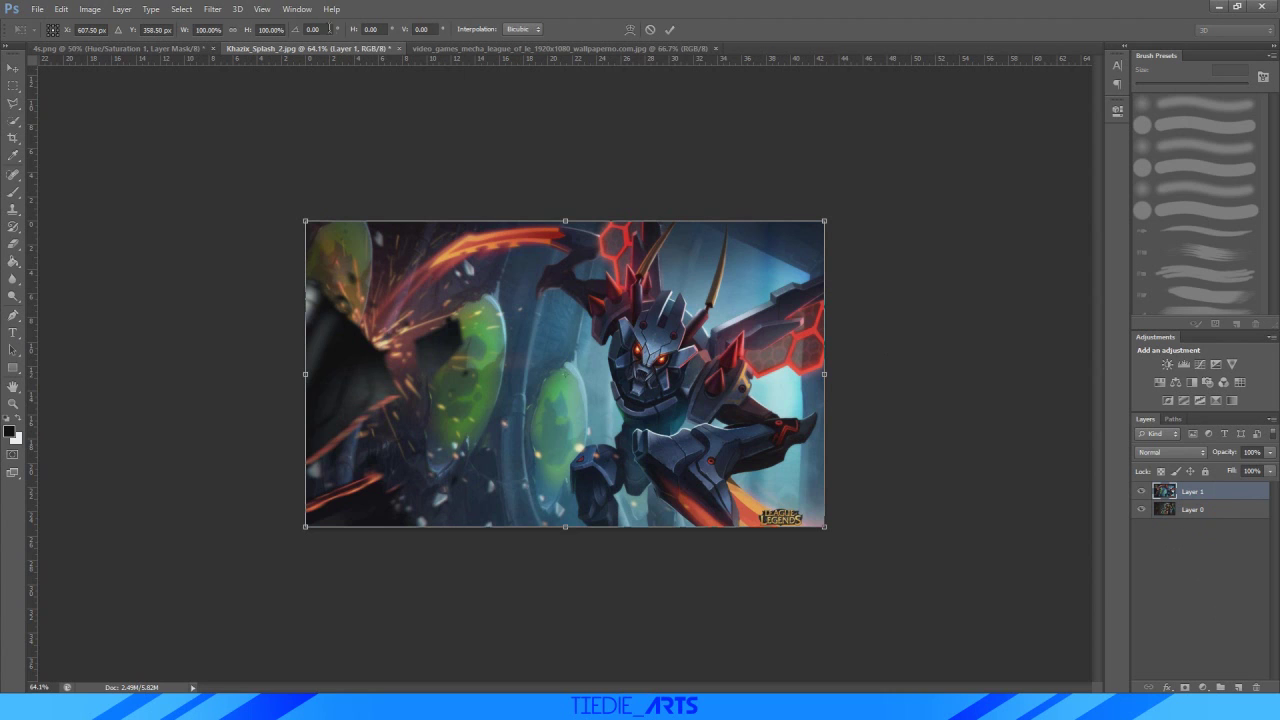
{"action": "left_click", "coordinate": [378, 29]}
{"action": "left_click_drag", "start_coordinate": [340, 30], "coordinate": [450, 30]}
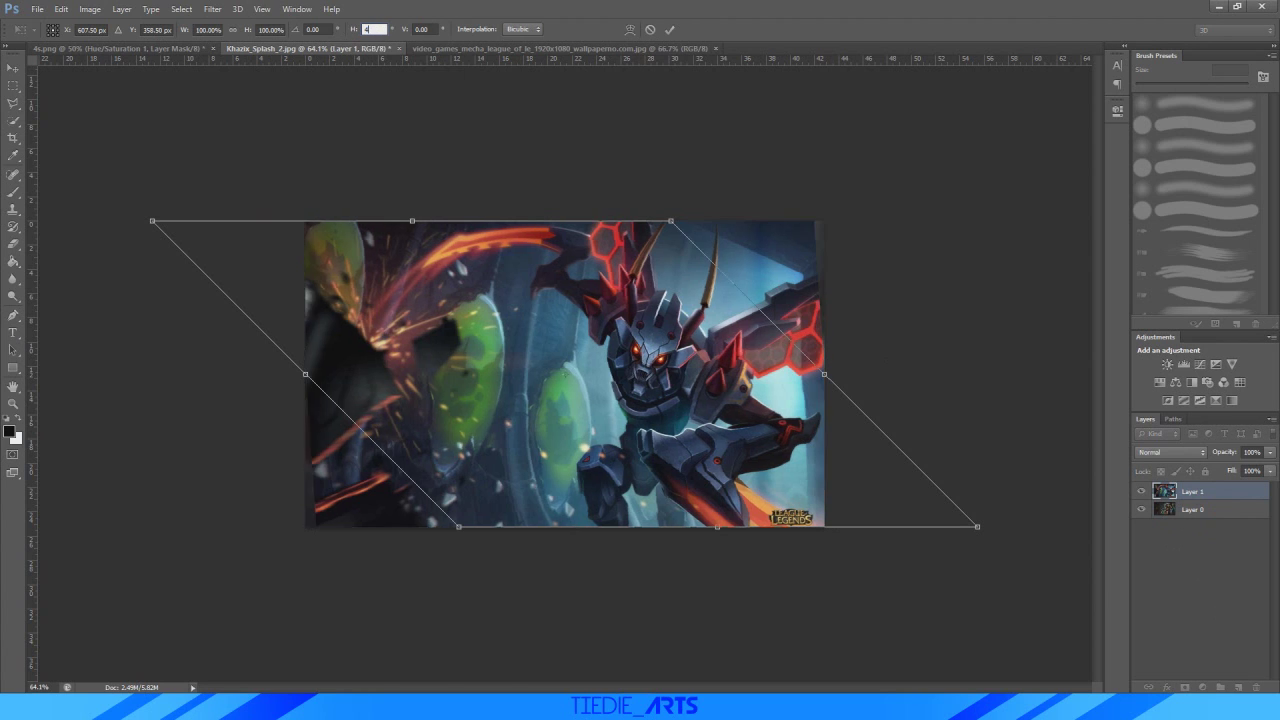
{"action": "left_click", "coordinate": [670, 29]}
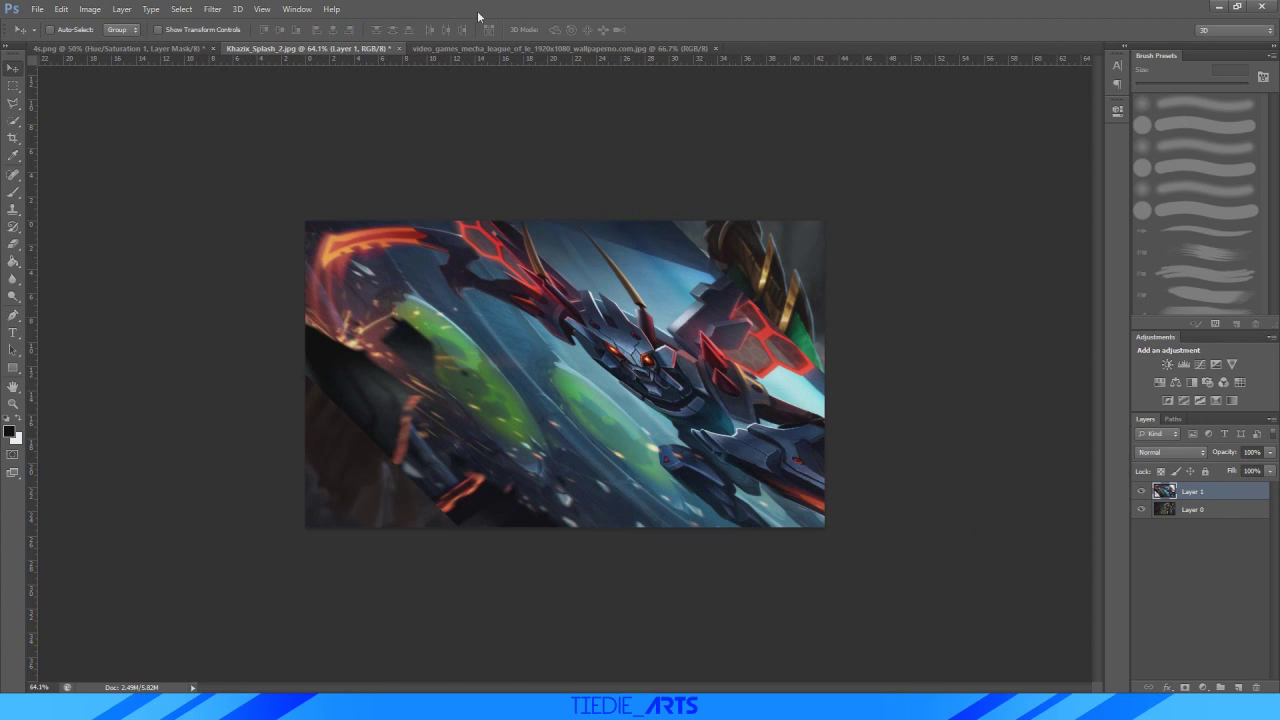
{"action": "left_click", "coordinate": [212, 9]}
{"action": "mouse_move", "coordinate": [259, 184]}
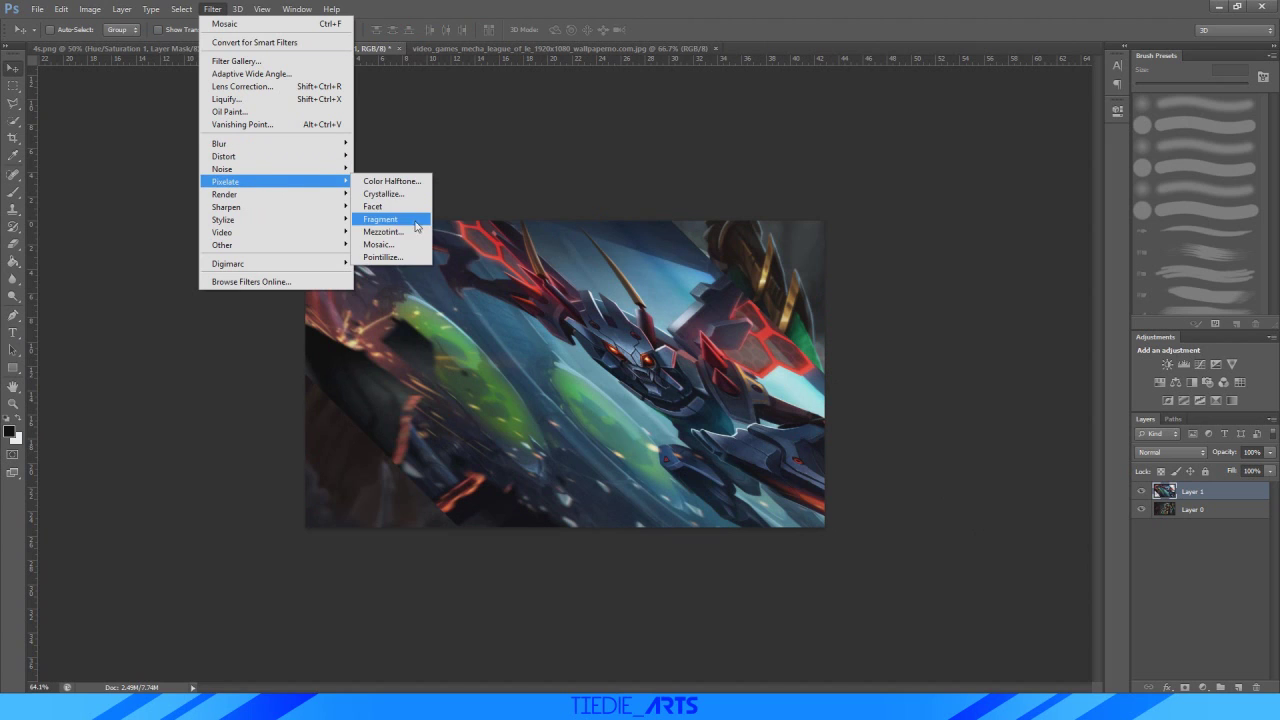
{"action": "left_click", "coordinate": [378, 244]}
{"action": "left_click", "coordinate": [712, 185]}
Skew the pixelated mecha layer horizontally by 45° to form slanted tiles.
{"action": "key", "text": "ctrl+t"}
{"action": "left_click", "coordinate": [350, 33]}
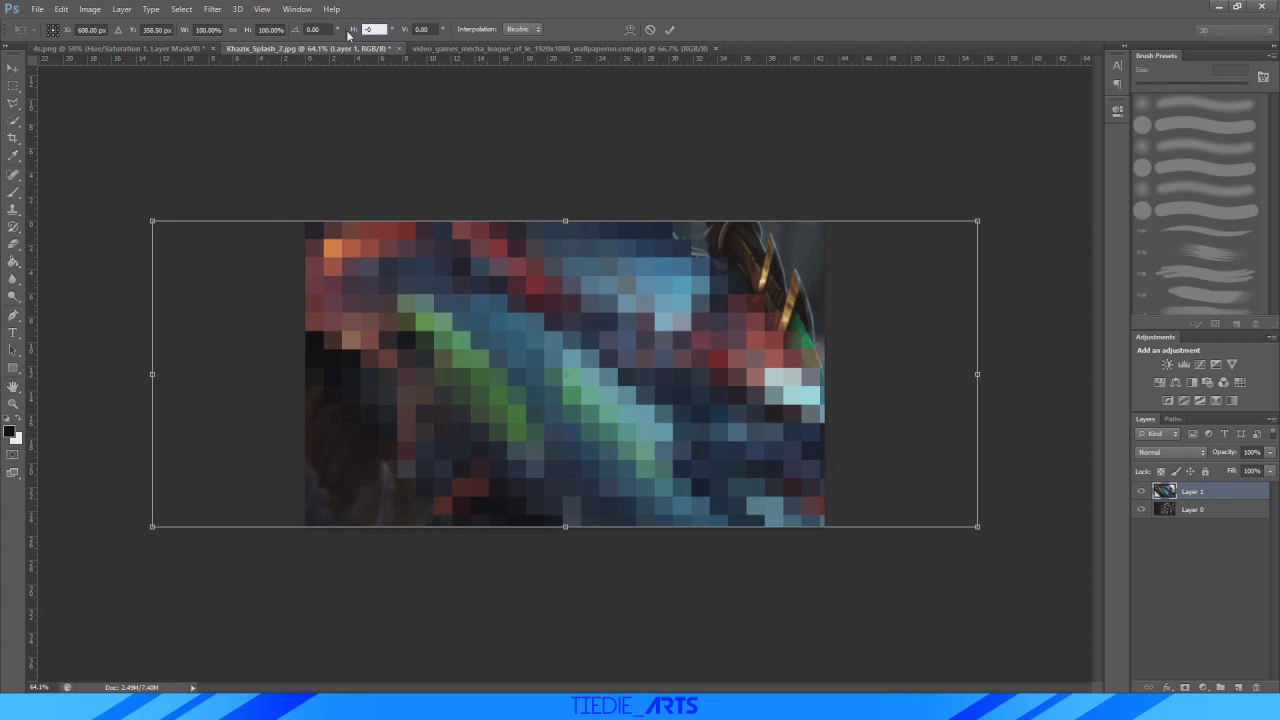
{"action": "type", "text": "45"}
{"action": "key", "text": "Return"}
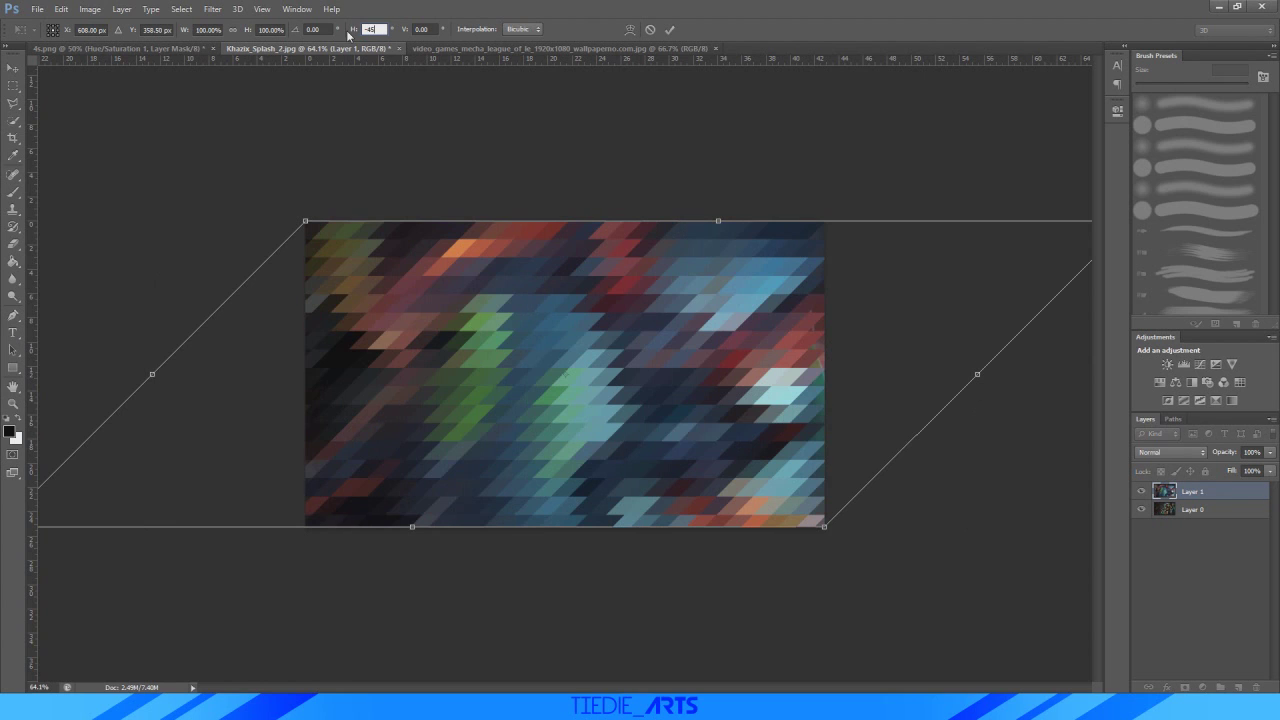
{"action": "left_click", "coordinate": [669, 29]}
Hide the mecha layer and skew Layer 0 horizontally by 45°.
{"action": "left_click", "coordinate": [1139, 491]}
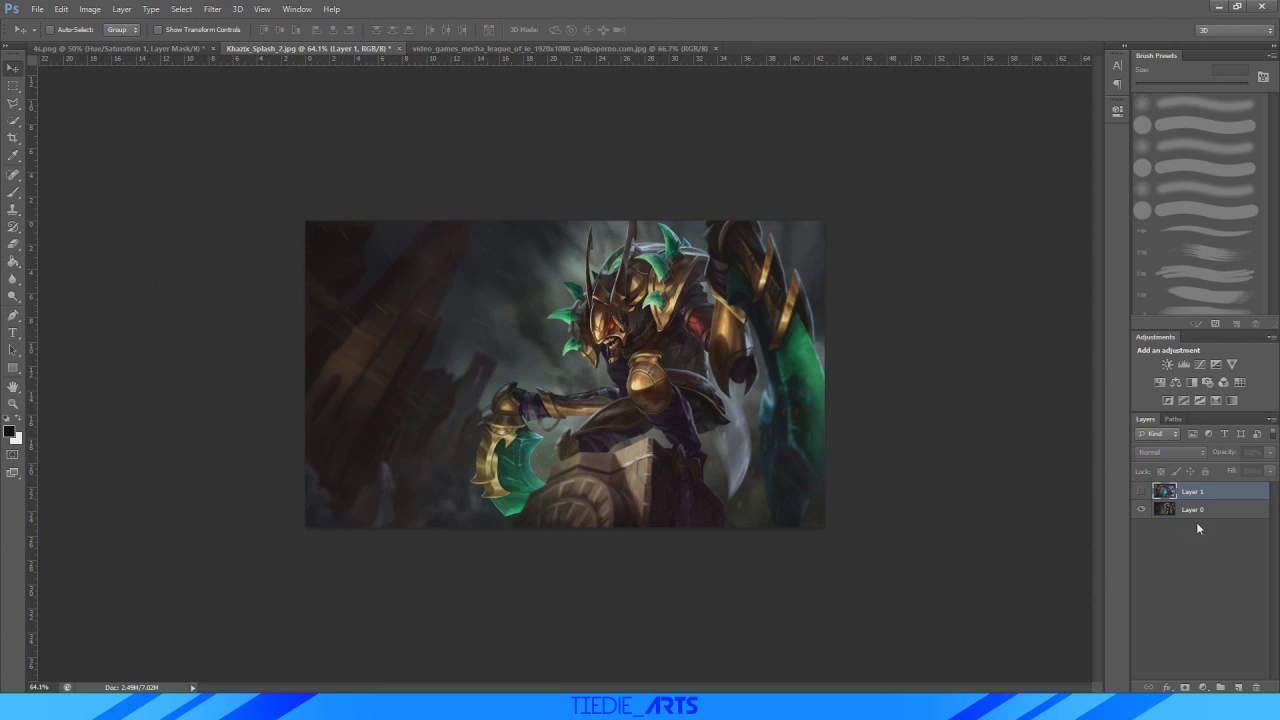
{"action": "left_click", "coordinate": [1195, 510]}
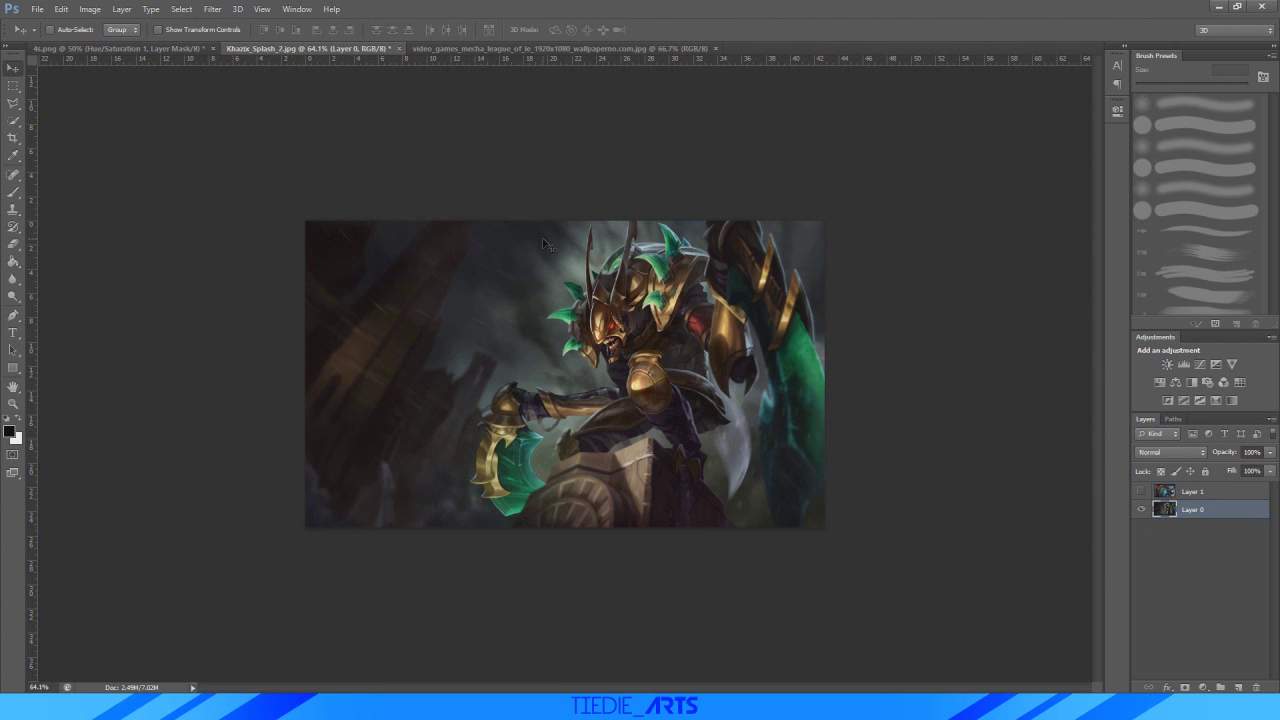
{"action": "key", "text": "ctrl+t"}
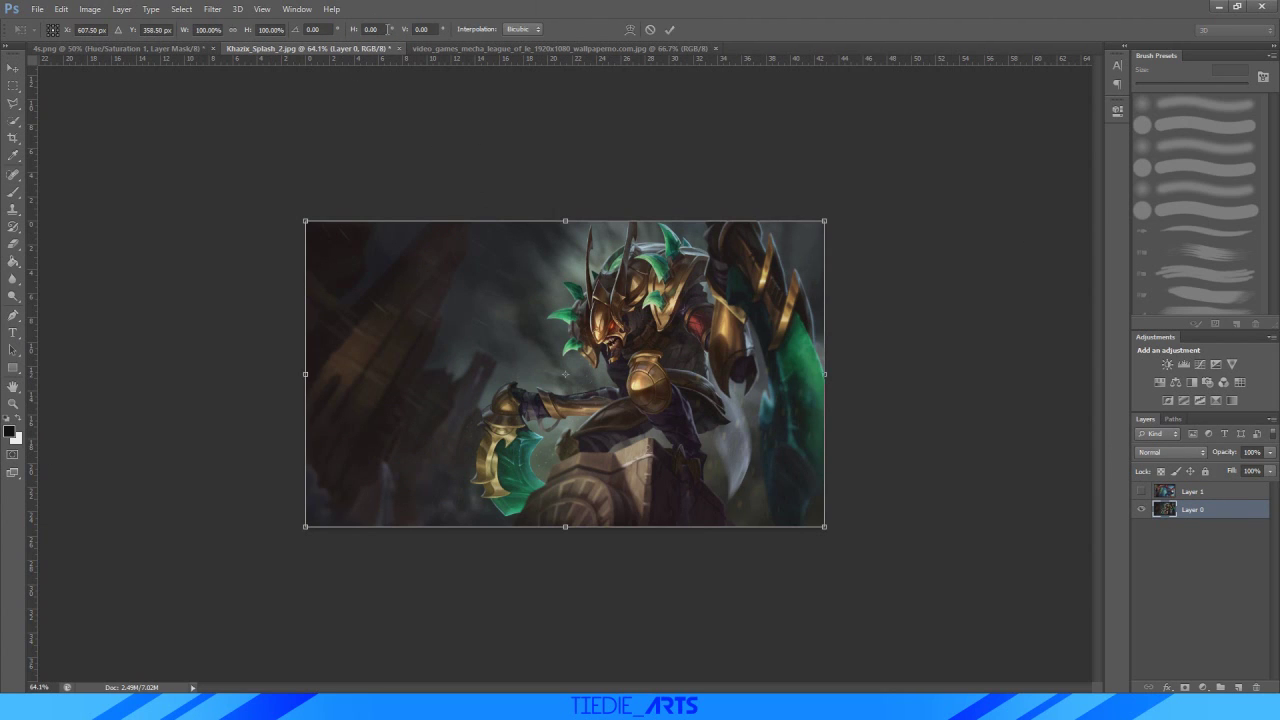
{"action": "left_click", "coordinate": [372, 29]}
{"action": "type", "text": "45"}
{"action": "key", "text": "Return"}
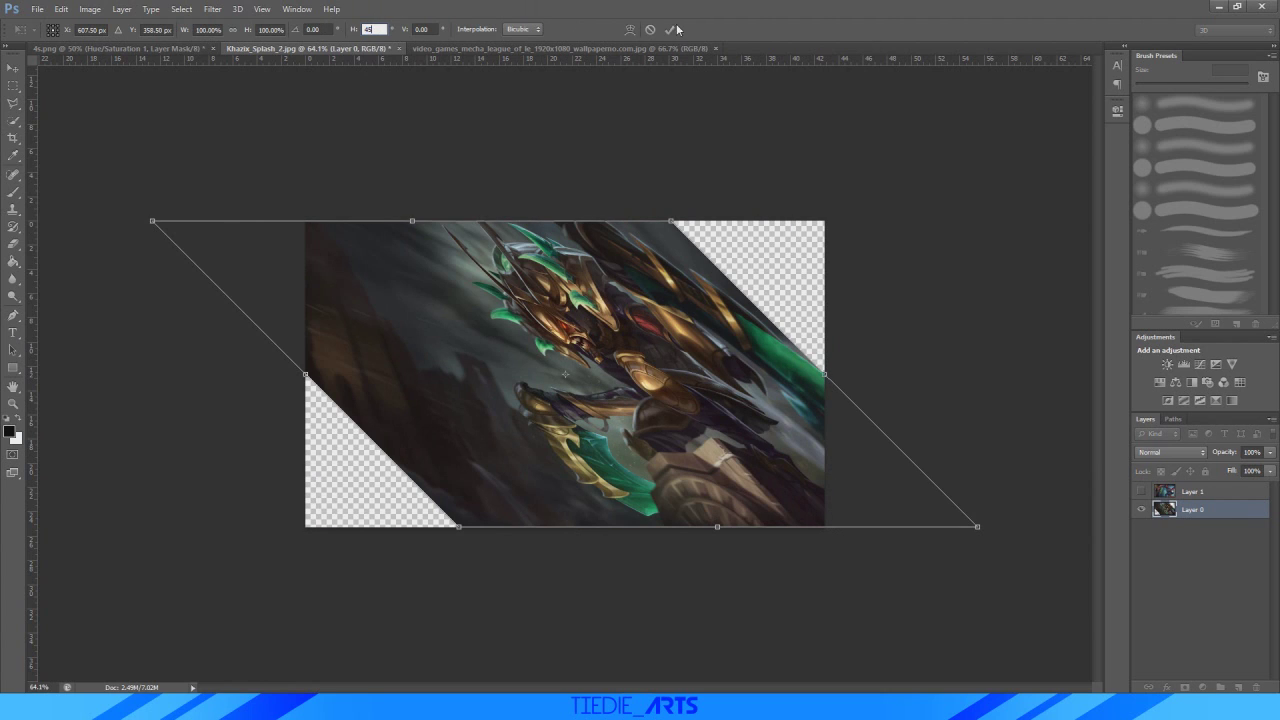
{"action": "left_click", "coordinate": [675, 29]}
Apply the Mosaic filter to Layer 0 and skew it back by -45°.
{"action": "left_click", "coordinate": [212, 9]}
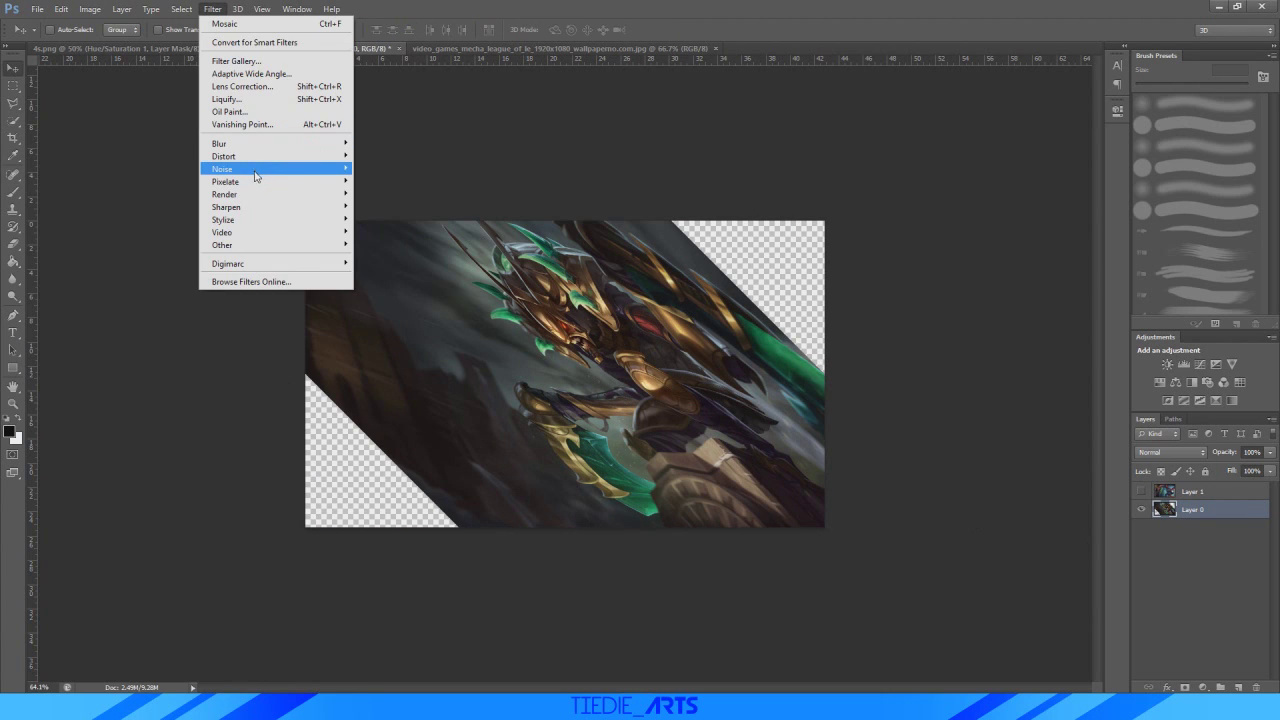
{"action": "mouse_move", "coordinate": [268, 182]}
{"action": "left_click", "coordinate": [390, 244]}
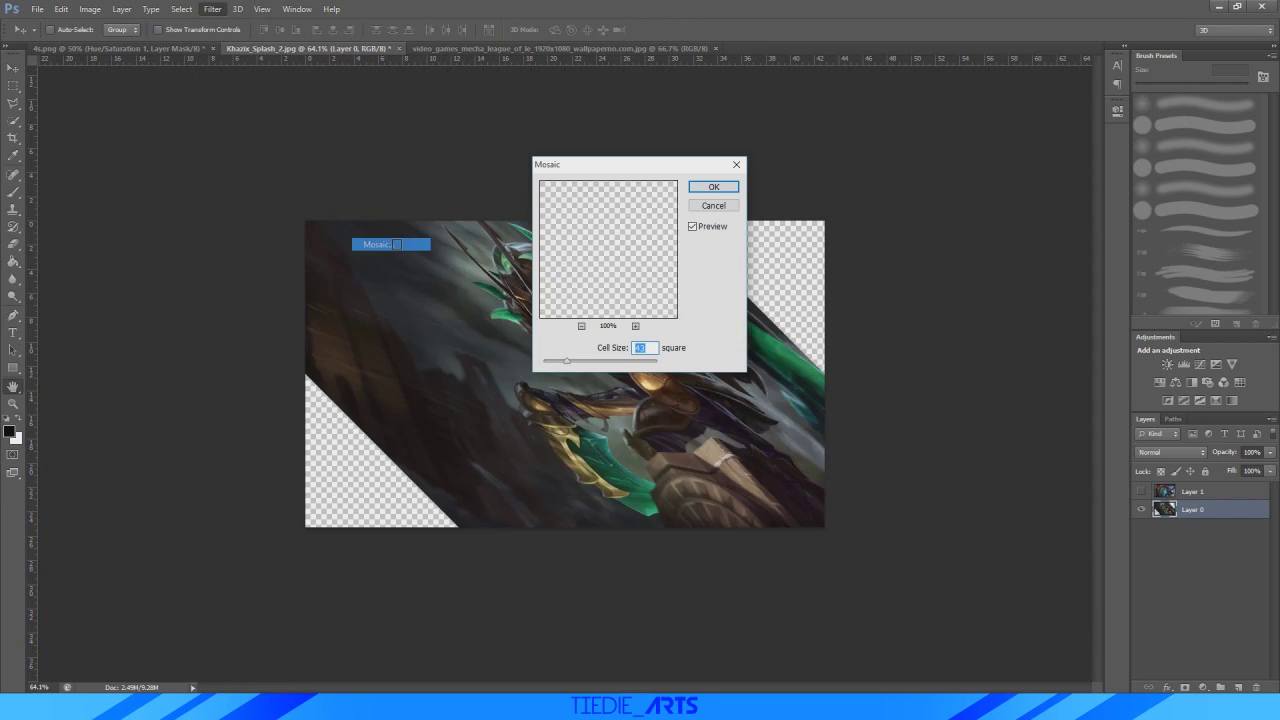
{"action": "left_click", "coordinate": [714, 187]}
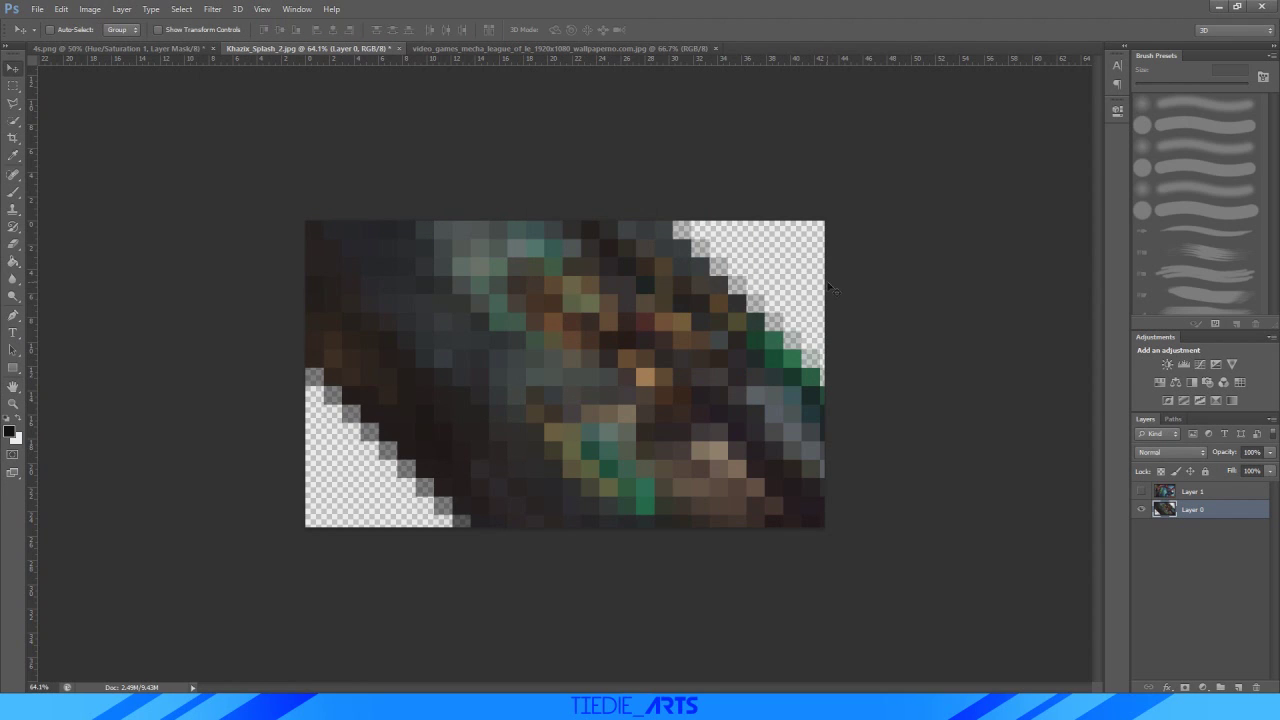
{"action": "key", "text": "ctrl+t"}
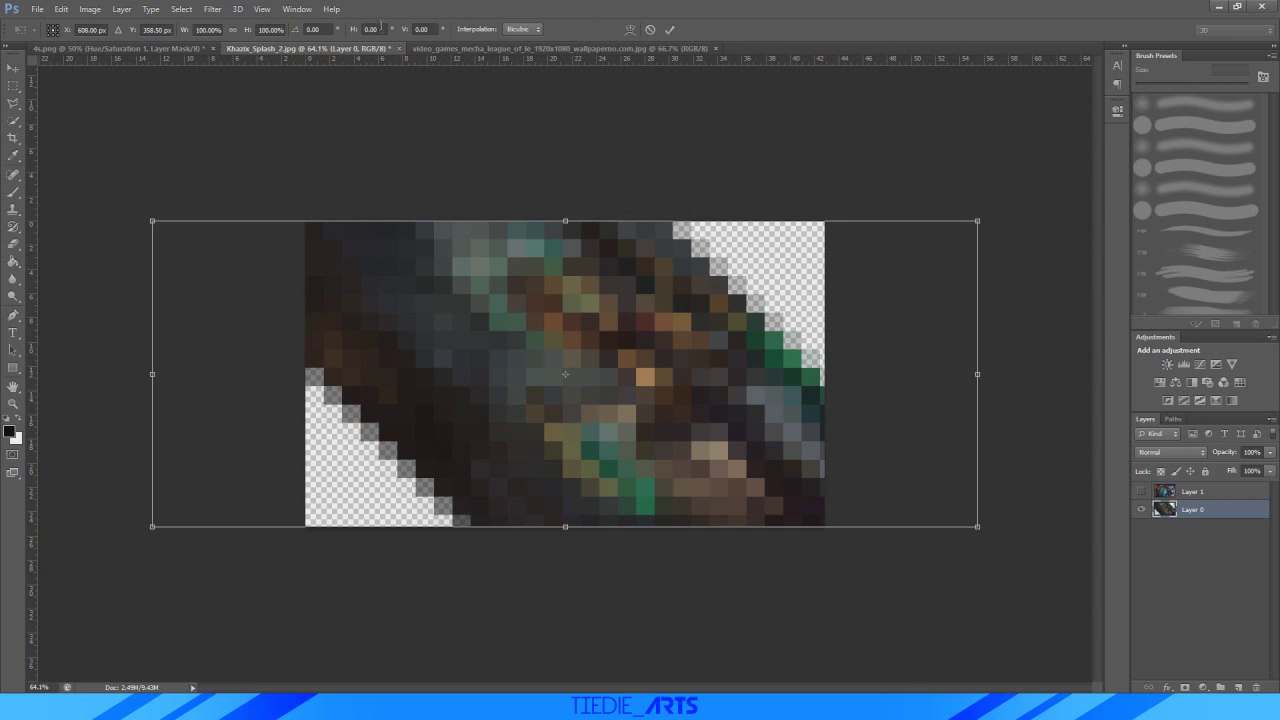
{"action": "left_click", "coordinate": [379, 28]}
{"action": "type", "text": "-45"}
{"action": "key", "text": "Return"}
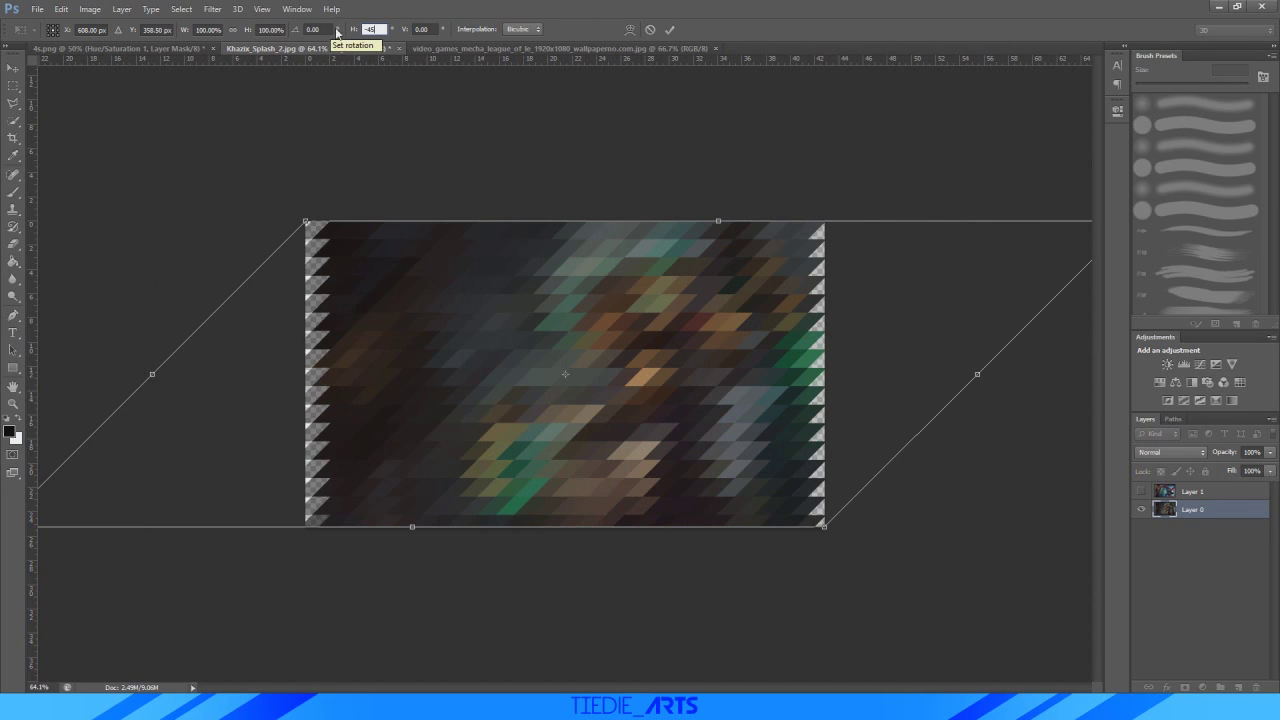
Commit the reverse skew, show Layer 1, flip it horizontally and set its opacity to 32%.
{"action": "left_click", "coordinate": [670, 31]}
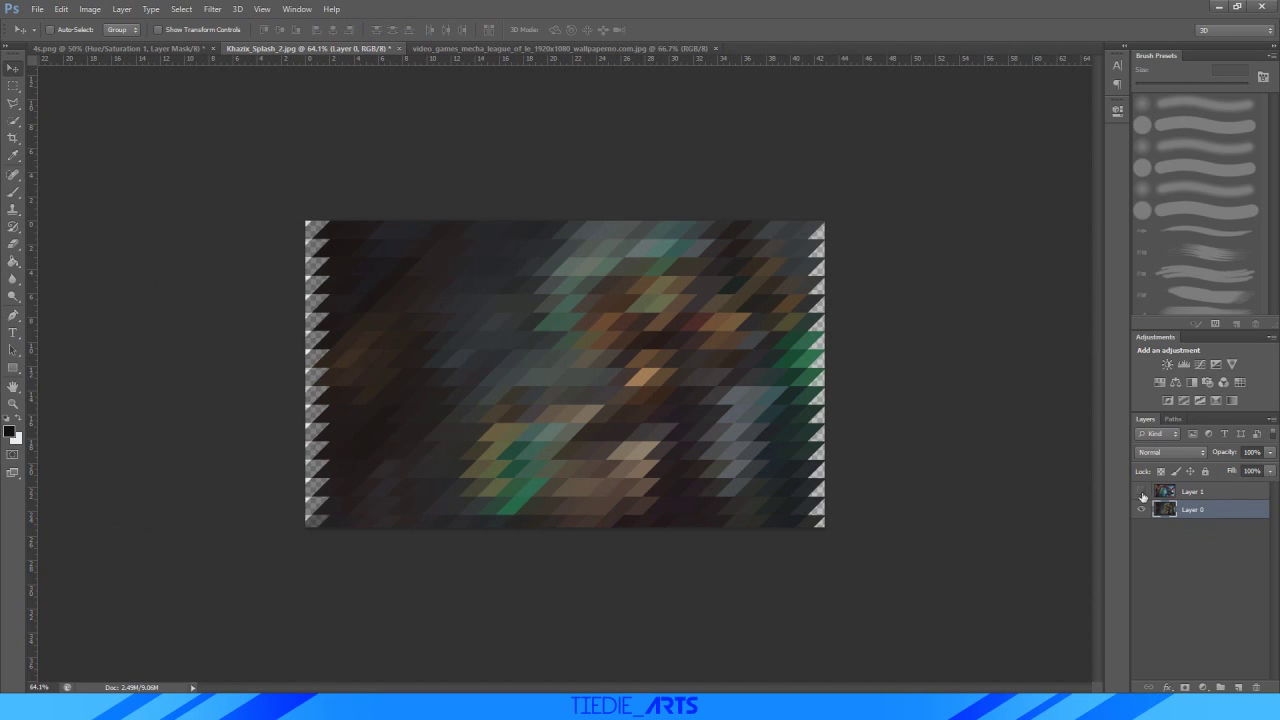
{"action": "left_click", "coordinate": [1142, 492]}
{"action": "left_click", "coordinate": [1186, 495]}
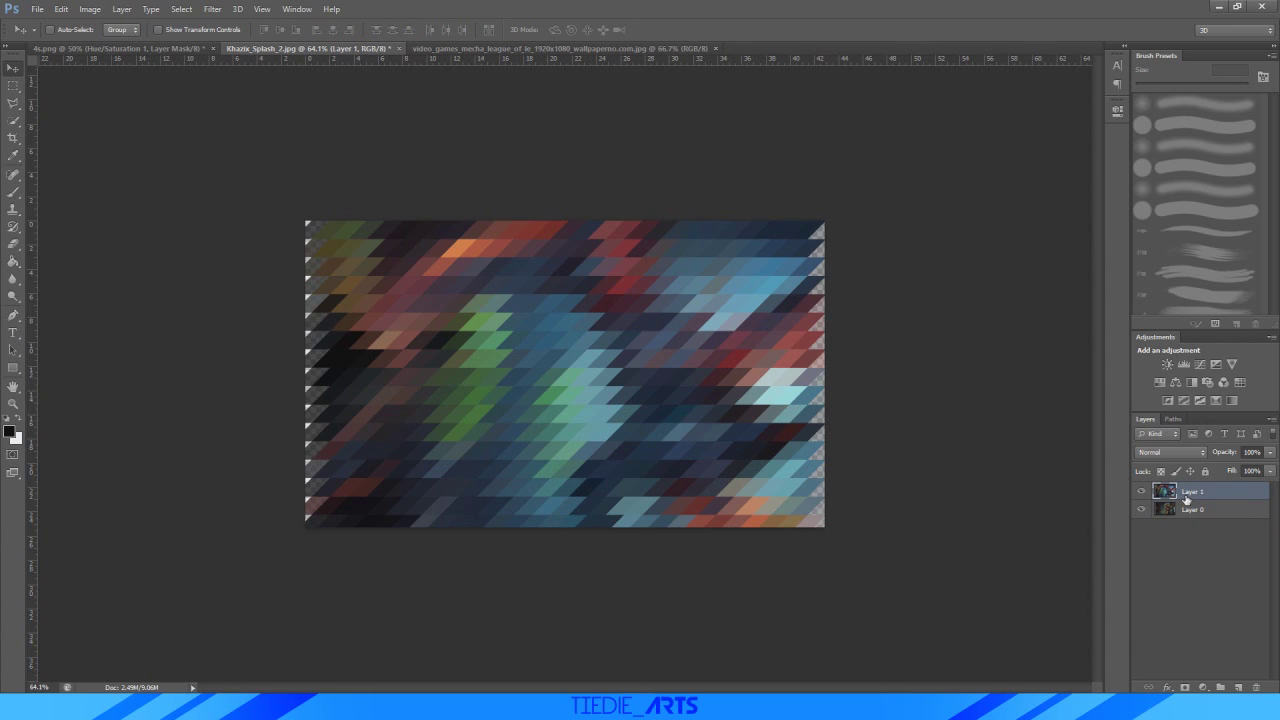
{"action": "key", "text": "ctrl+t"}
{"action": "right_click", "coordinate": [614, 413]}
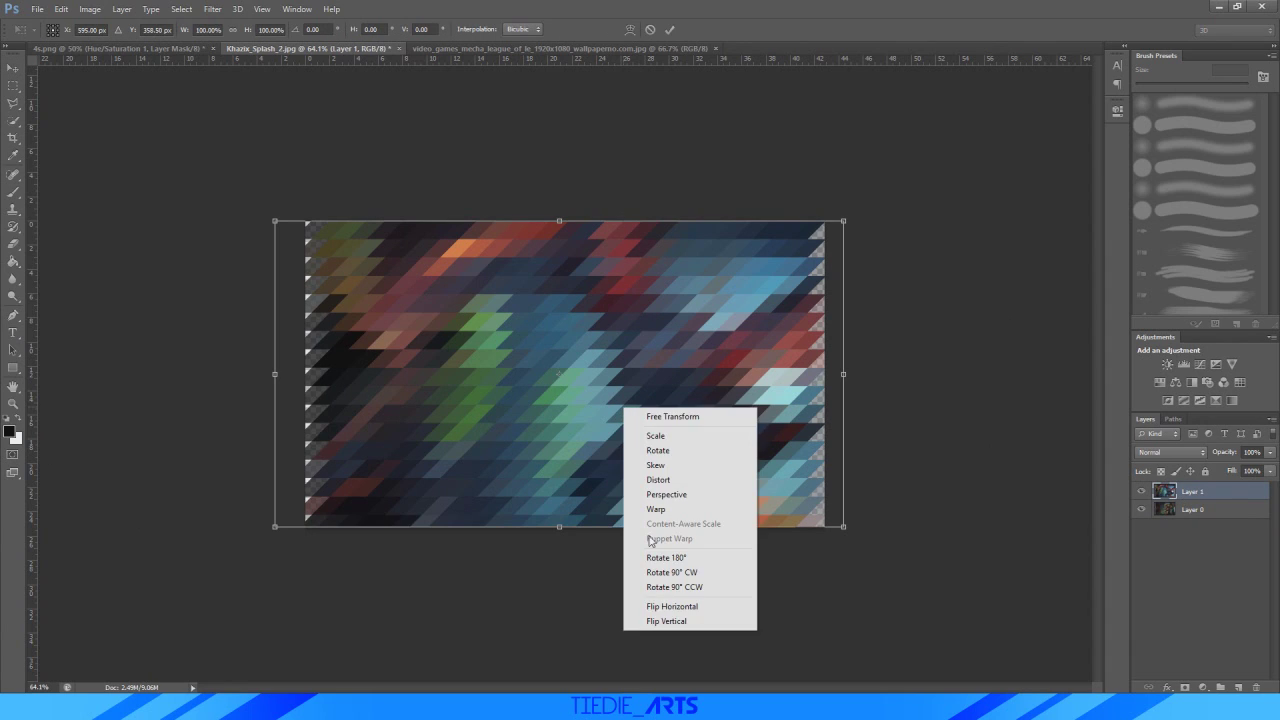
{"action": "left_click", "coordinate": [672, 604]}
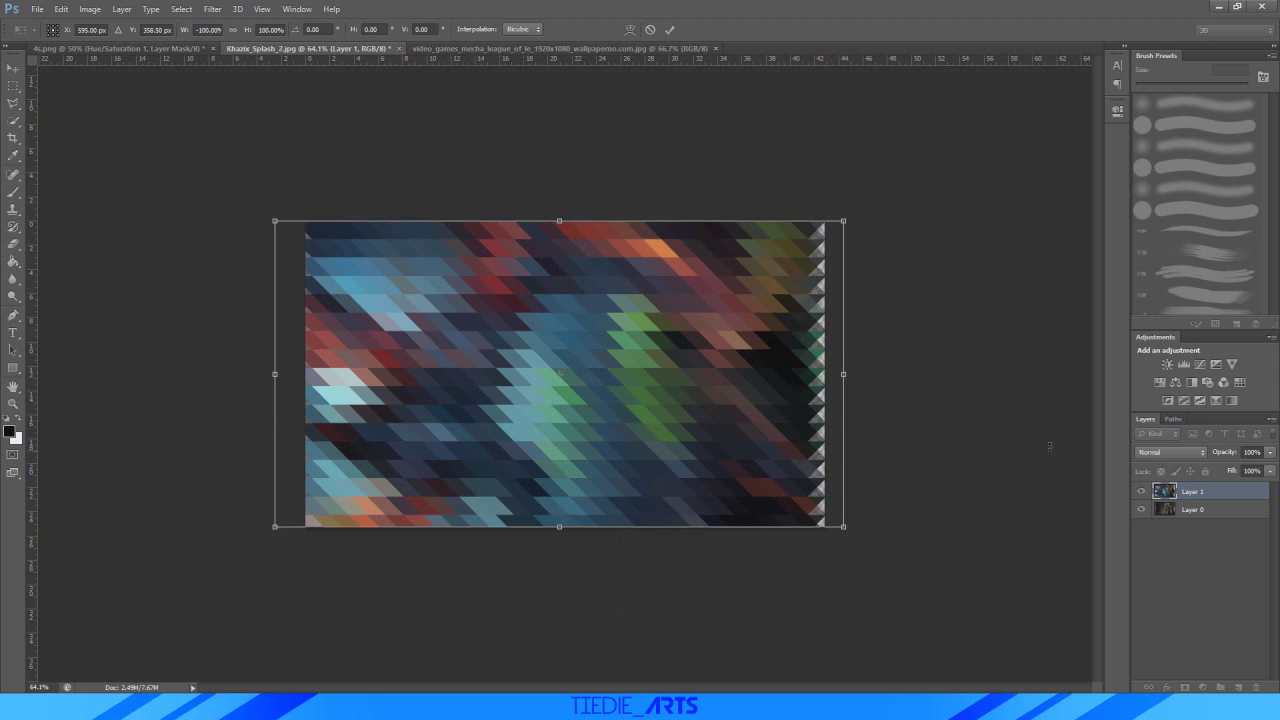
{"action": "left_click", "coordinate": [670, 29]}
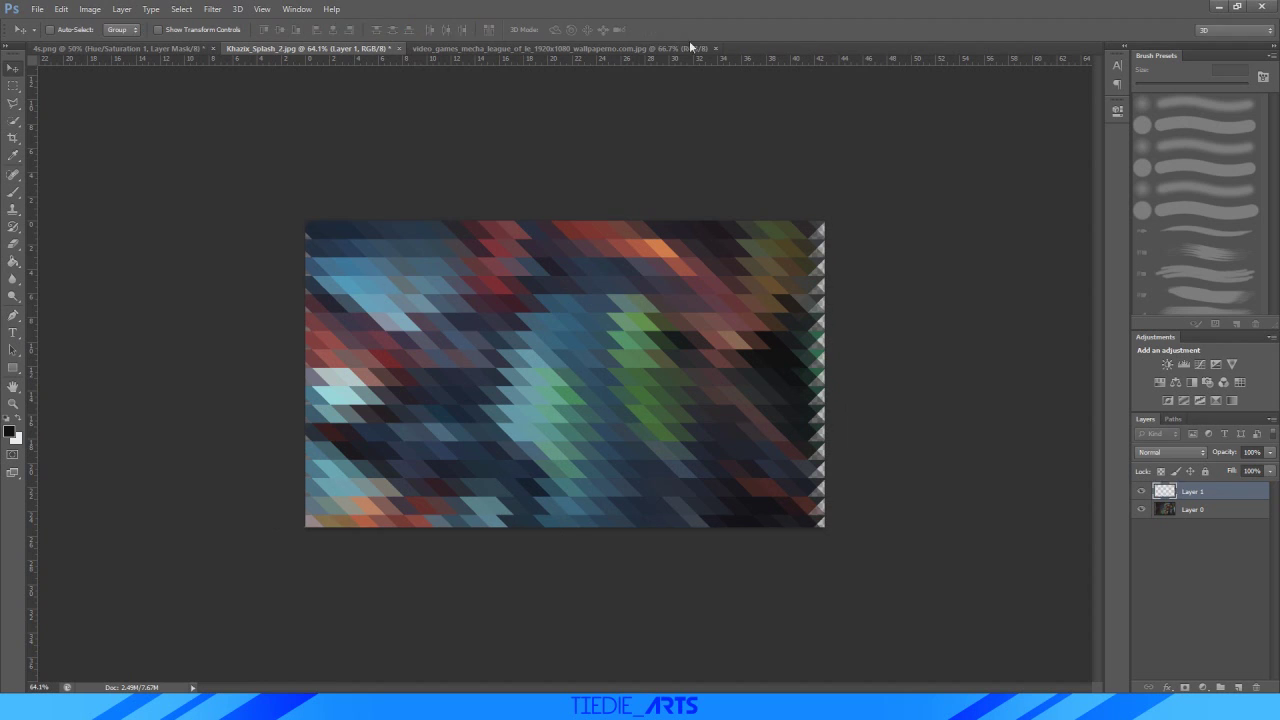
{"action": "left_click", "coordinate": [1270, 452]}
{"action": "left_click_drag", "start_coordinate": [1270, 467], "coordinate": [1223, 466]}
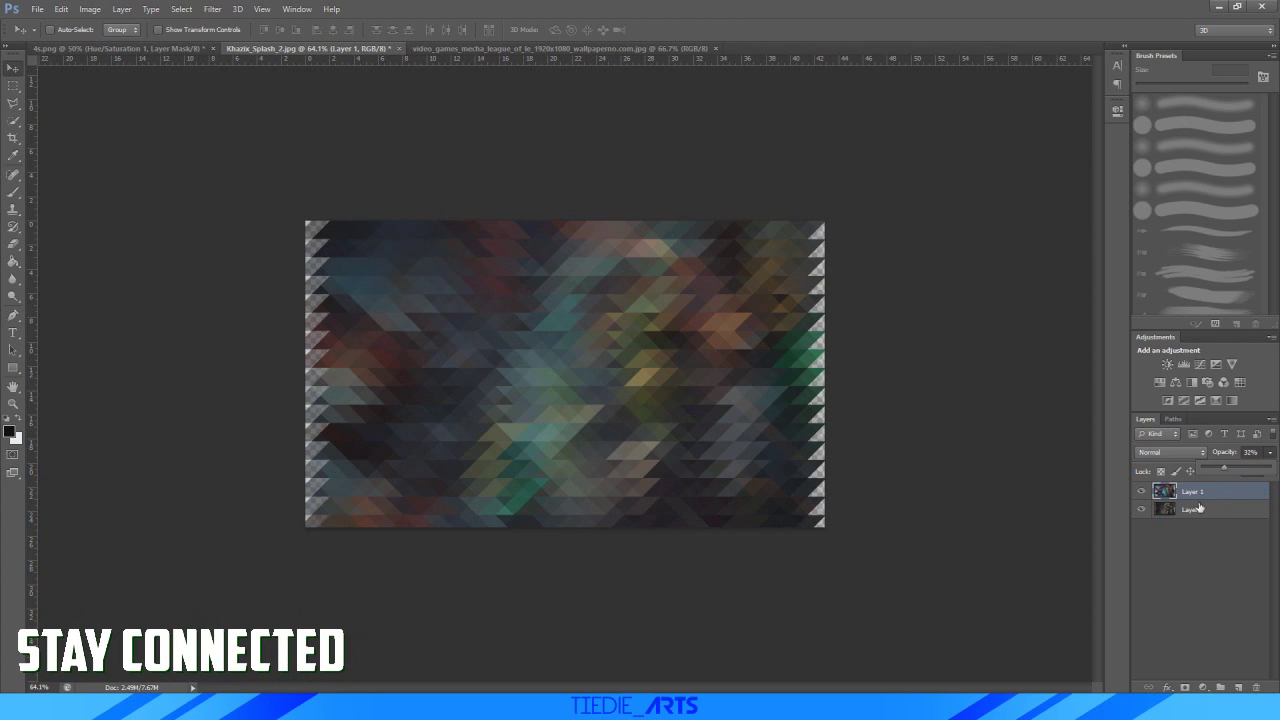
Scale Layer 0 and Layer 1 together up to about 111%.
{"action": "left_click", "coordinate": [1200, 510]}
{"action": "left_click", "coordinate": [1201, 492], "text": "shift"}
{"action": "key", "text": "ctrl+t"}
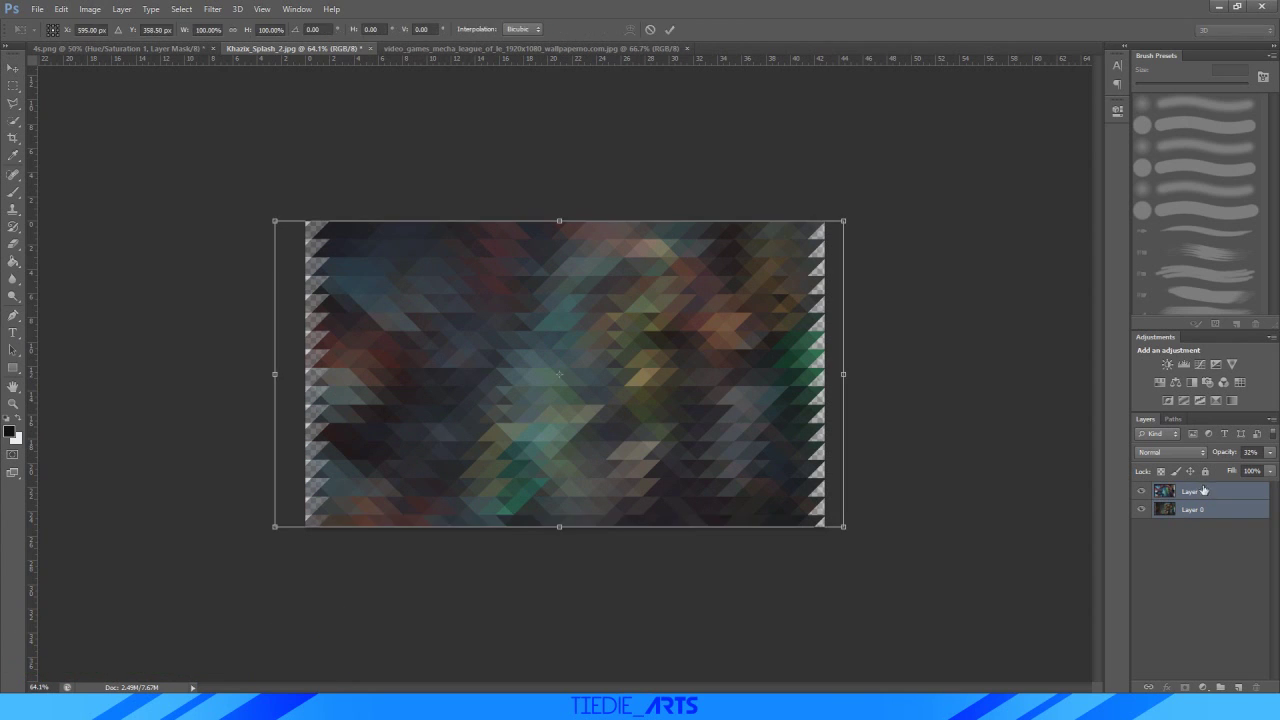
{"action": "left_click_drag", "start_coordinate": [843, 220], "coordinate": [877, 204]}
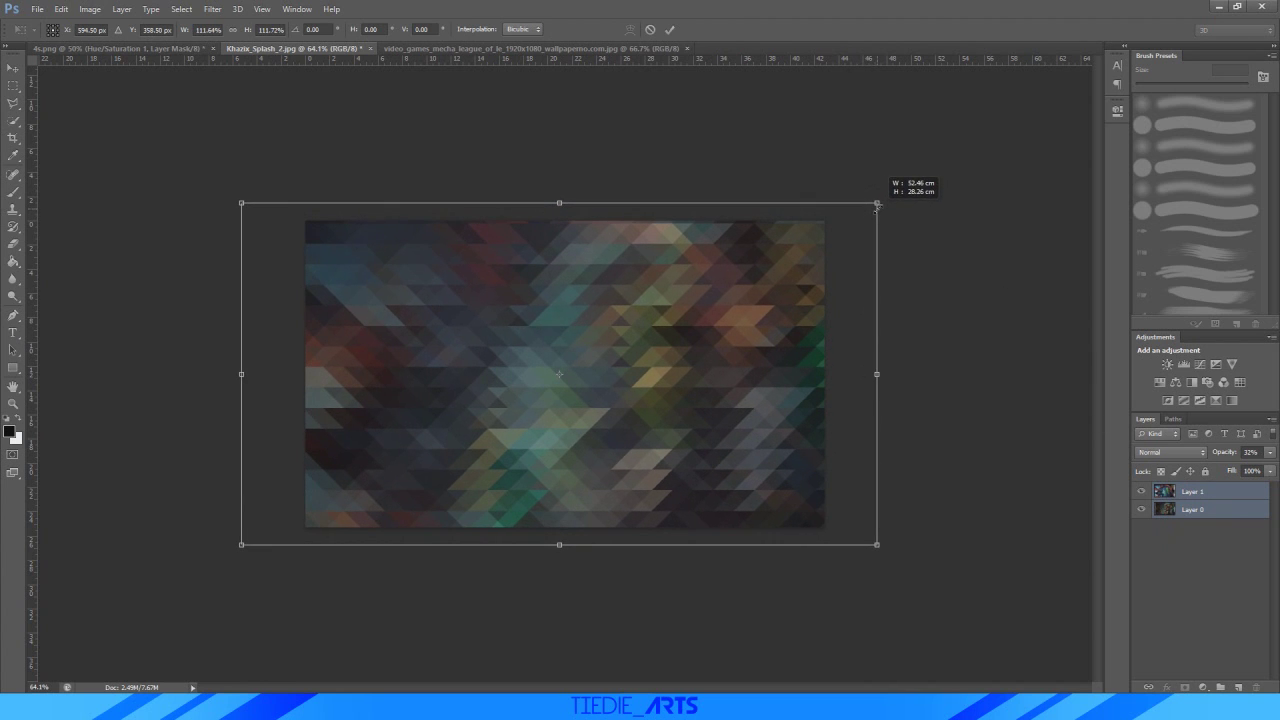
{"action": "left_click", "coordinate": [670, 29]}
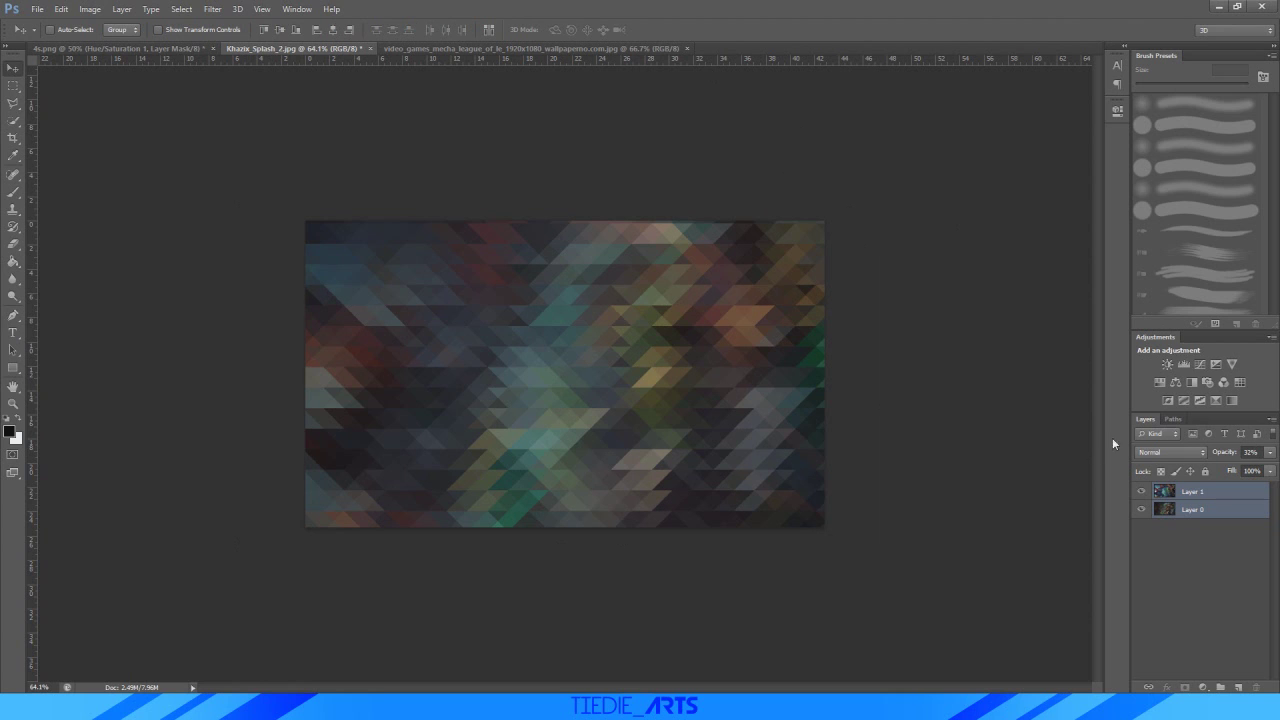
Add a Curves S-curve for contrast and a Hue/Saturation layer with the hue shifted to -180.
{"action": "left_click", "coordinate": [1200, 365]}
{"action": "left_click_drag", "start_coordinate": [1042, 212], "coordinate": [1037, 202]}
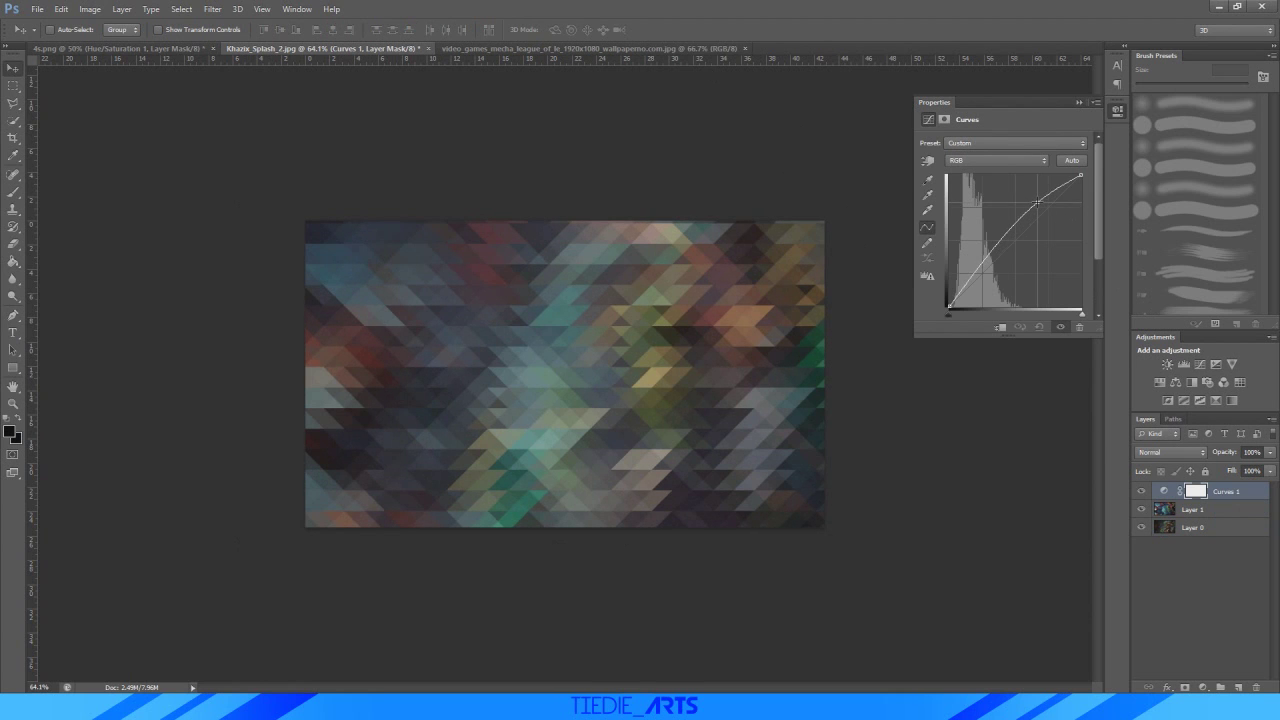
{"action": "mouse_move", "coordinate": [989, 252]}
{"action": "left_mouse_down"}
{"action": "mouse_move", "coordinate": [996, 262]}
{"action": "mouse_move", "coordinate": [1001, 247]}
{"action": "left_mouse_up"}
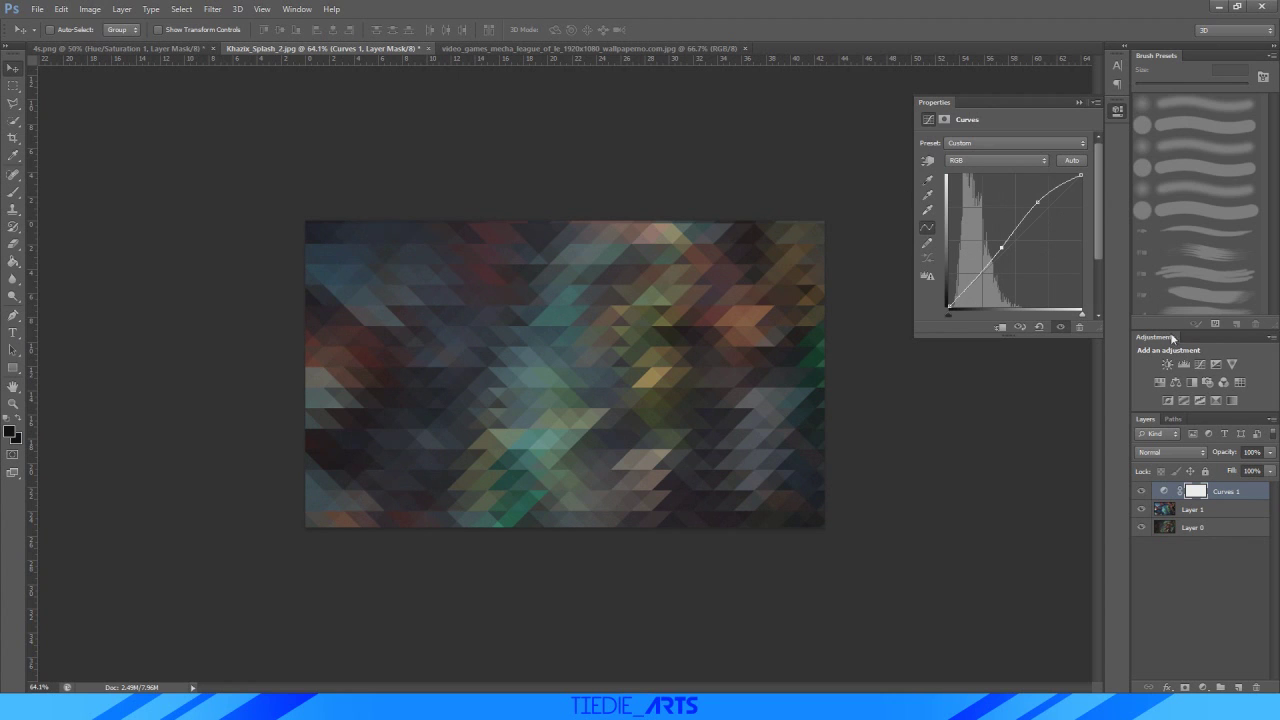
{"action": "left_click", "coordinate": [1159, 382]}
{"action": "left_click_drag", "start_coordinate": [1006, 196], "coordinate": [921, 206]}
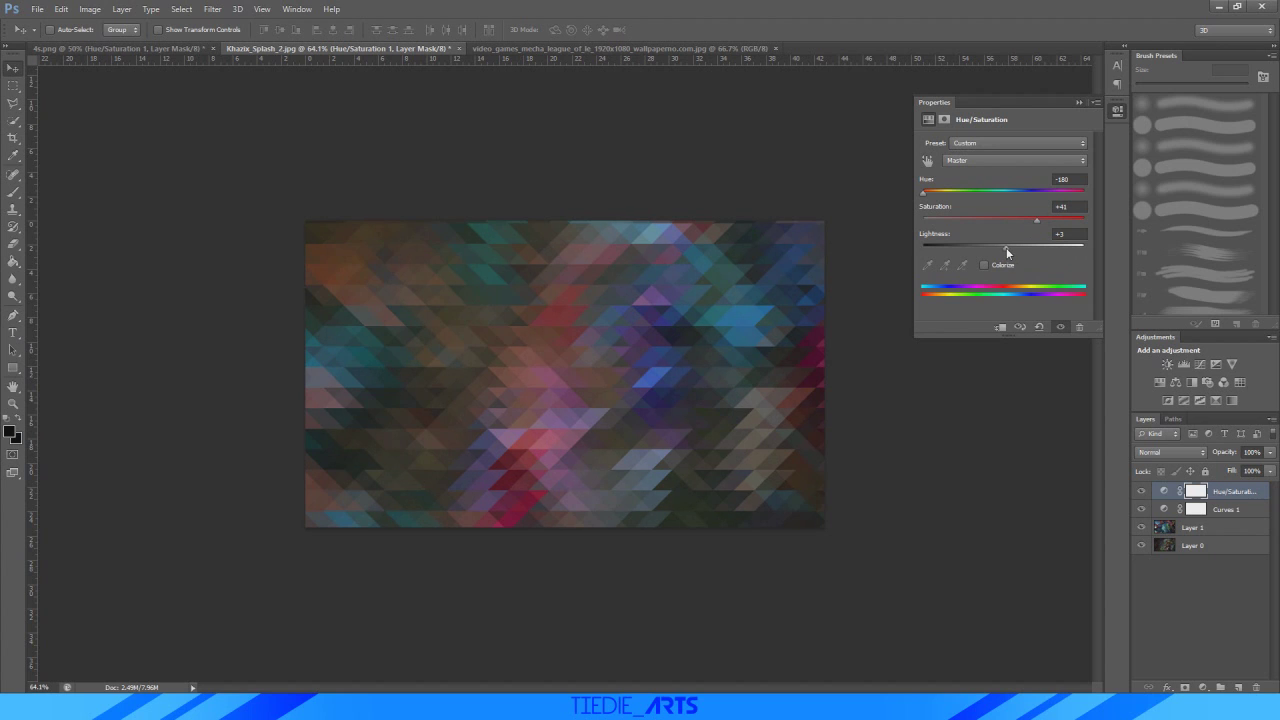
{"action": "left_click", "coordinate": [1078, 103]}
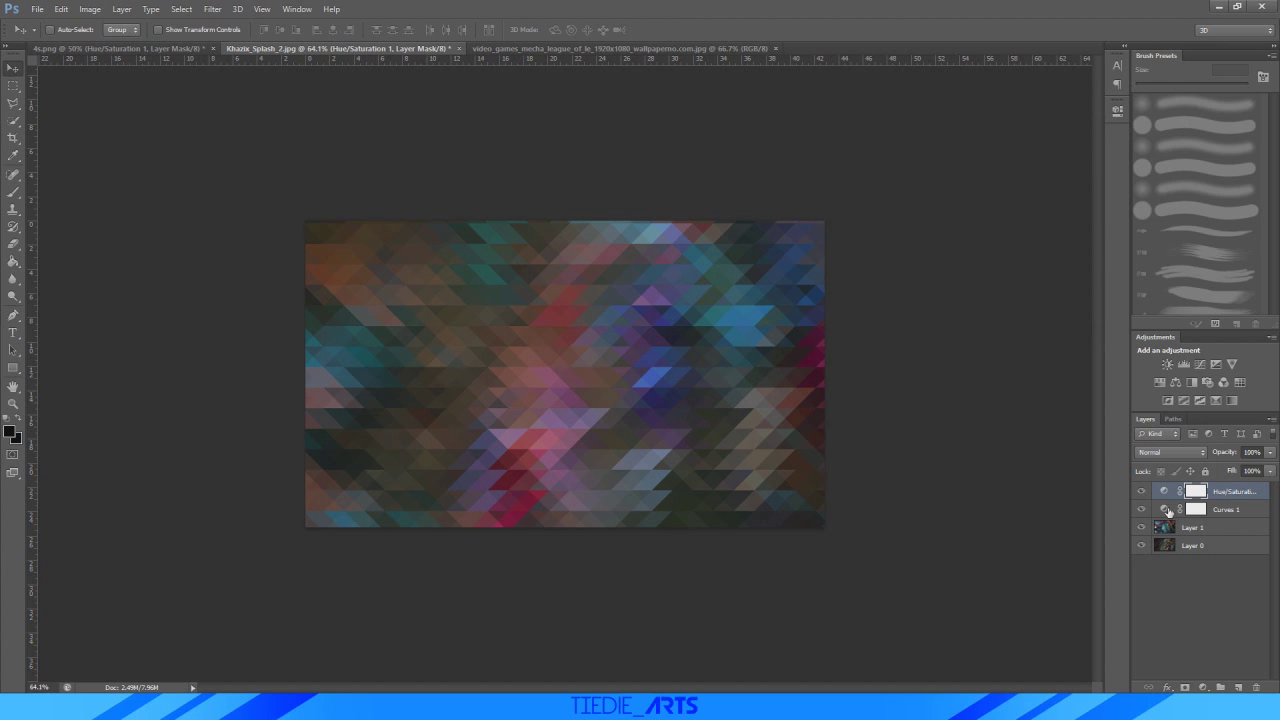
Bend the Blue channel curve in Curves 1 to tint the mosaic purple.
{"action": "double_click", "coordinate": [1166, 510]}
{"action": "left_click", "coordinate": [1040, 161]}
{"action": "left_click", "coordinate": [1020, 207]}
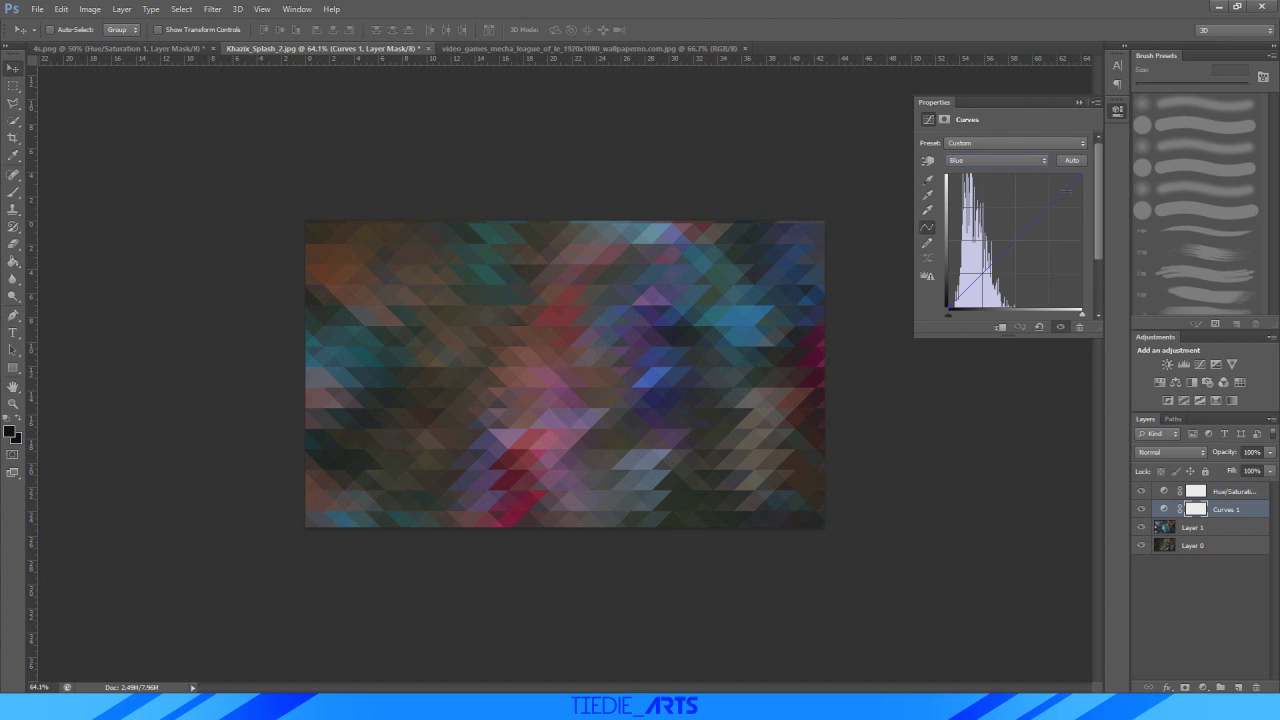
{"action": "left_click_drag", "start_coordinate": [984, 268], "coordinate": [1043, 193]}
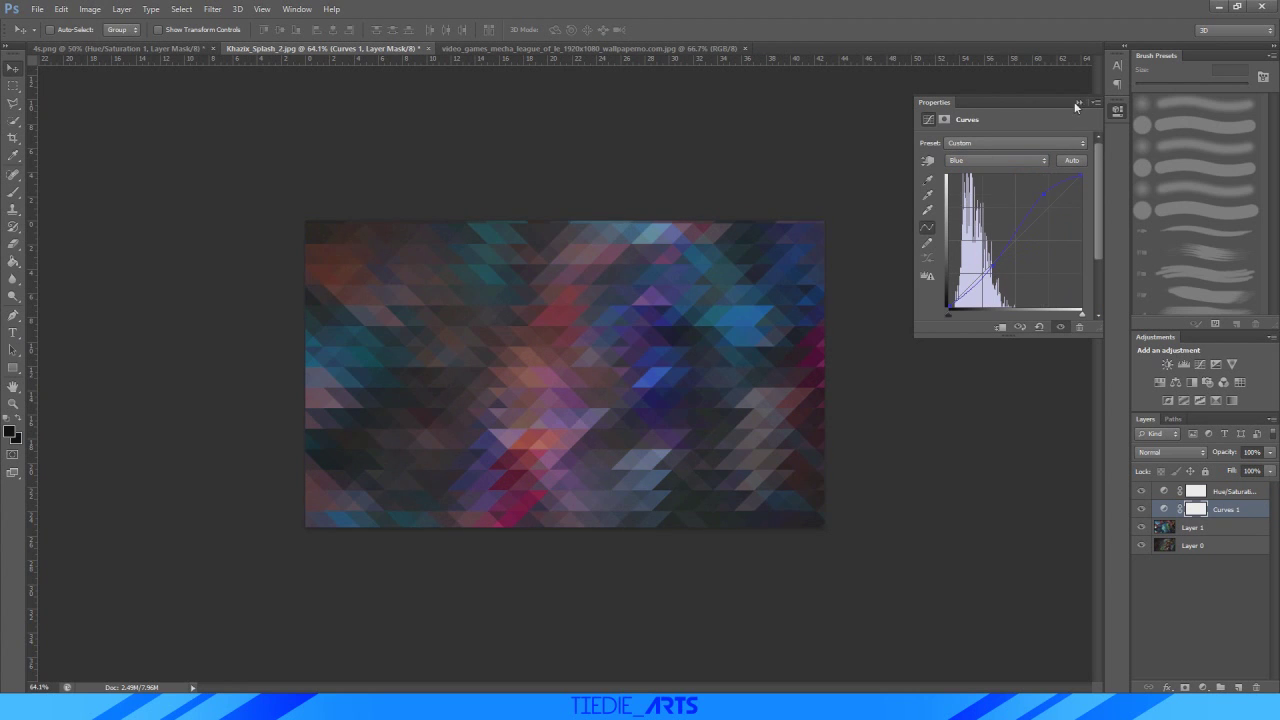
{"action": "left_click", "coordinate": [1078, 102]}
{"action": "left_click", "coordinate": [1212, 494]}
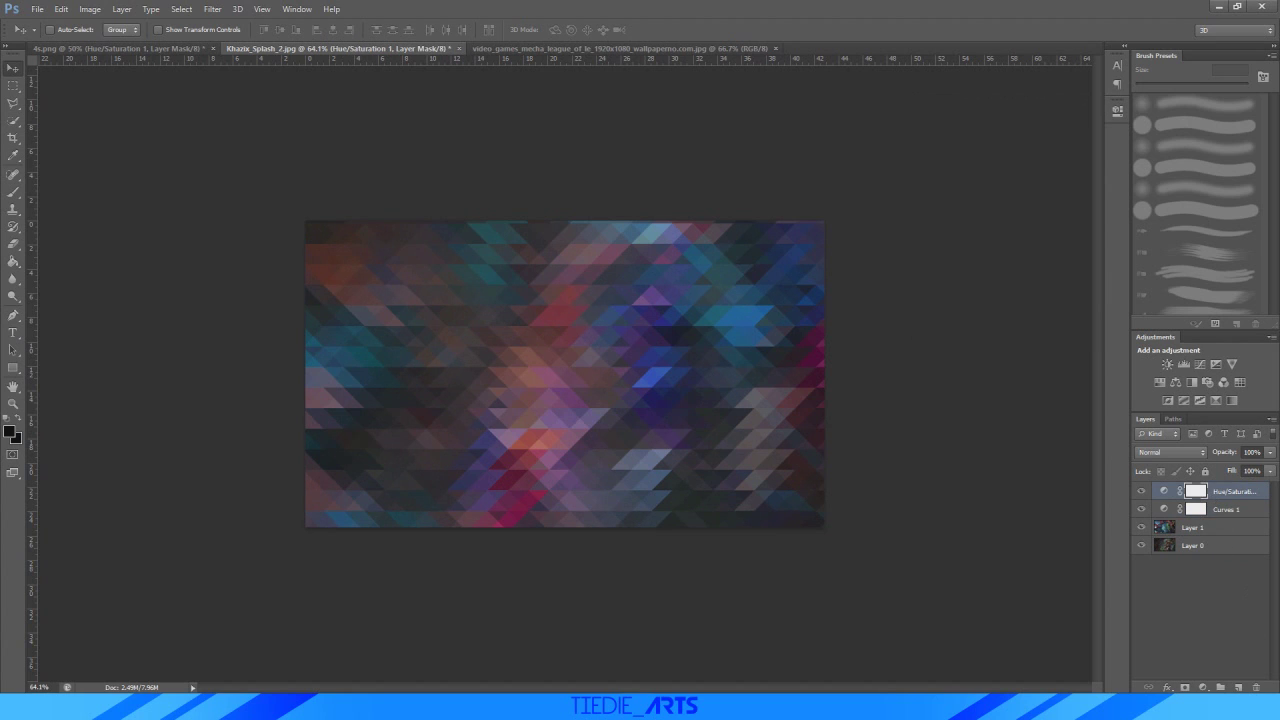
Add Layer 2 and paint soft white light over the upper image with a 2200 px, 40% brush.
{"action": "left_click", "coordinate": [1238, 687]}
{"action": "key", "text": "b"}
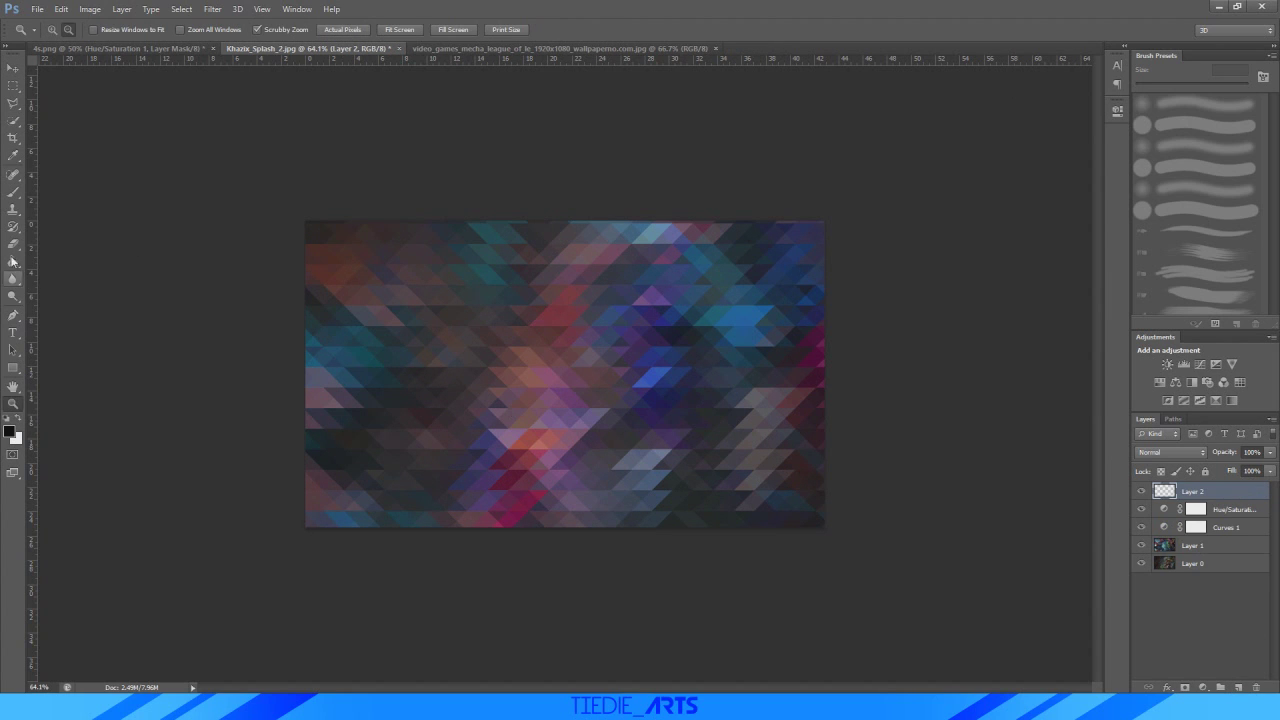
{"action": "scroll", "coordinate": [565, 240], "scroll_direction": "down", "scroll_amount": 5}
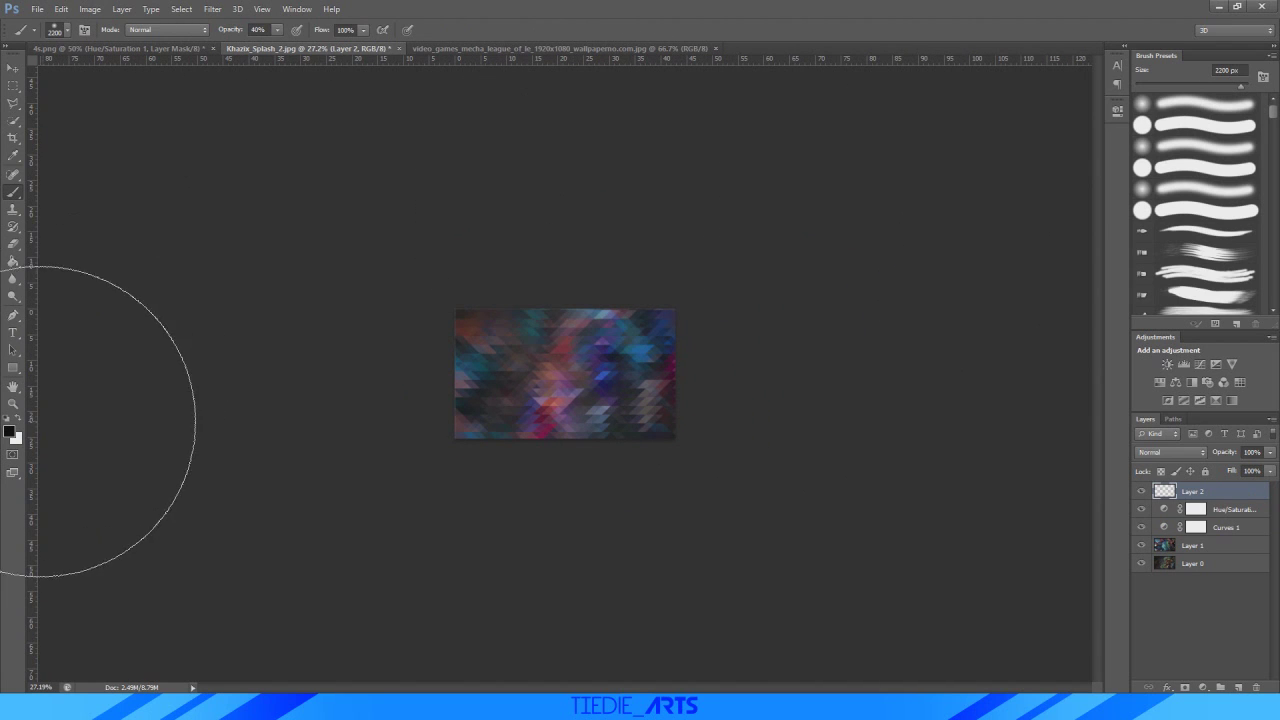
{"action": "left_click", "coordinate": [19, 420]}
{"action": "left_click", "coordinate": [566, 157]}
{"action": "left_click", "coordinate": [563, 163]}
{"action": "left_click", "coordinate": [18, 420]}
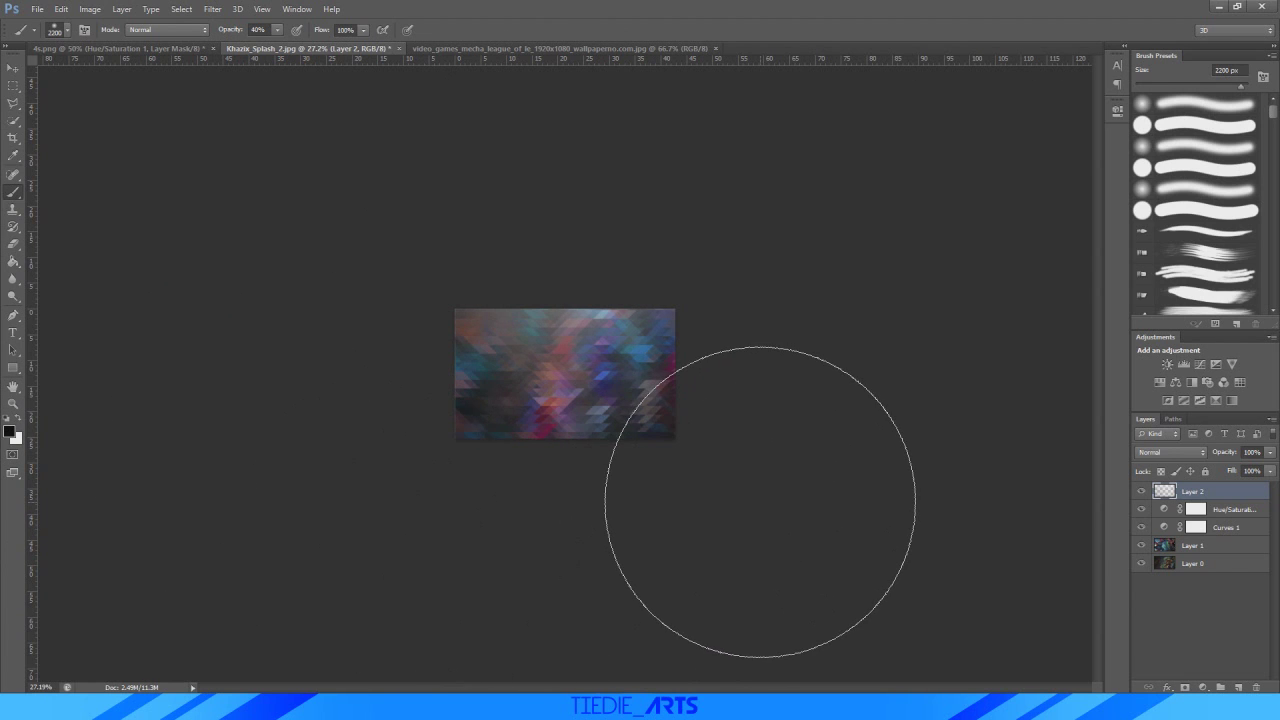
Set Layer 2's blend mode to Overlay.
{"action": "scroll", "coordinate": [877, 443], "scroll_direction": "up", "scroll_amount": 5}
{"action": "left_click", "coordinate": [1170, 452]}
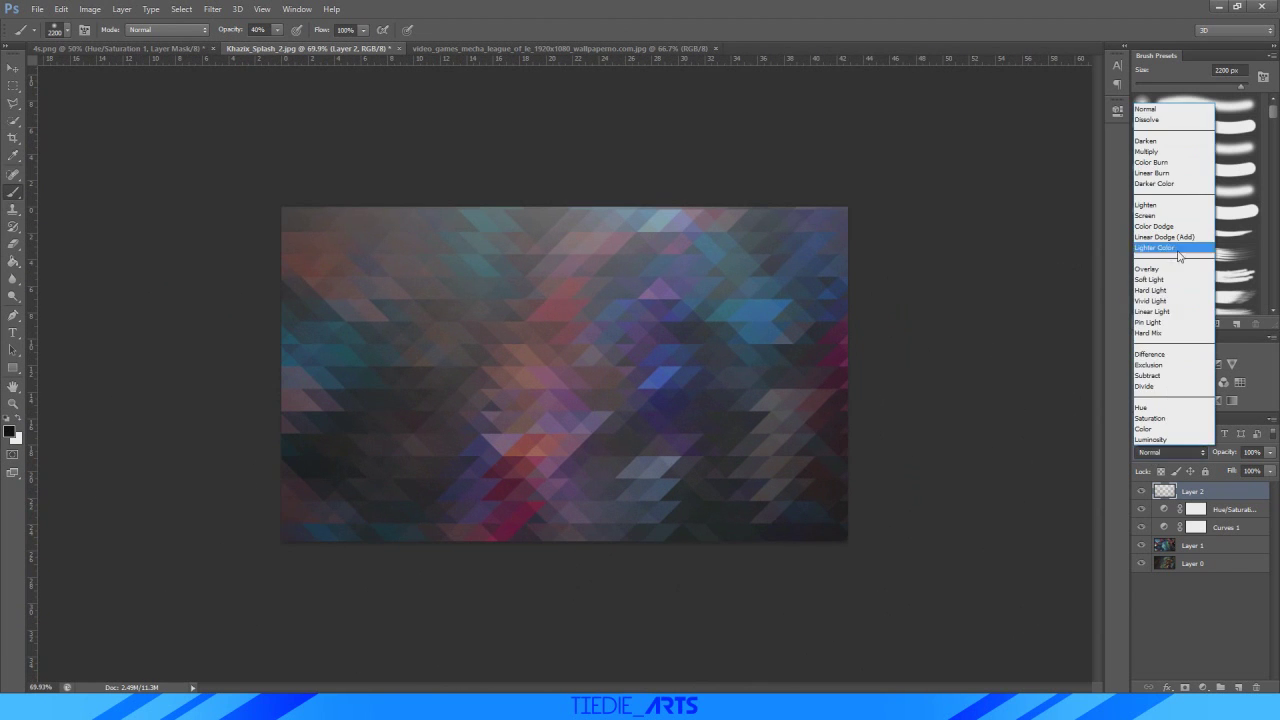
{"action": "left_click", "coordinate": [1175, 275]}
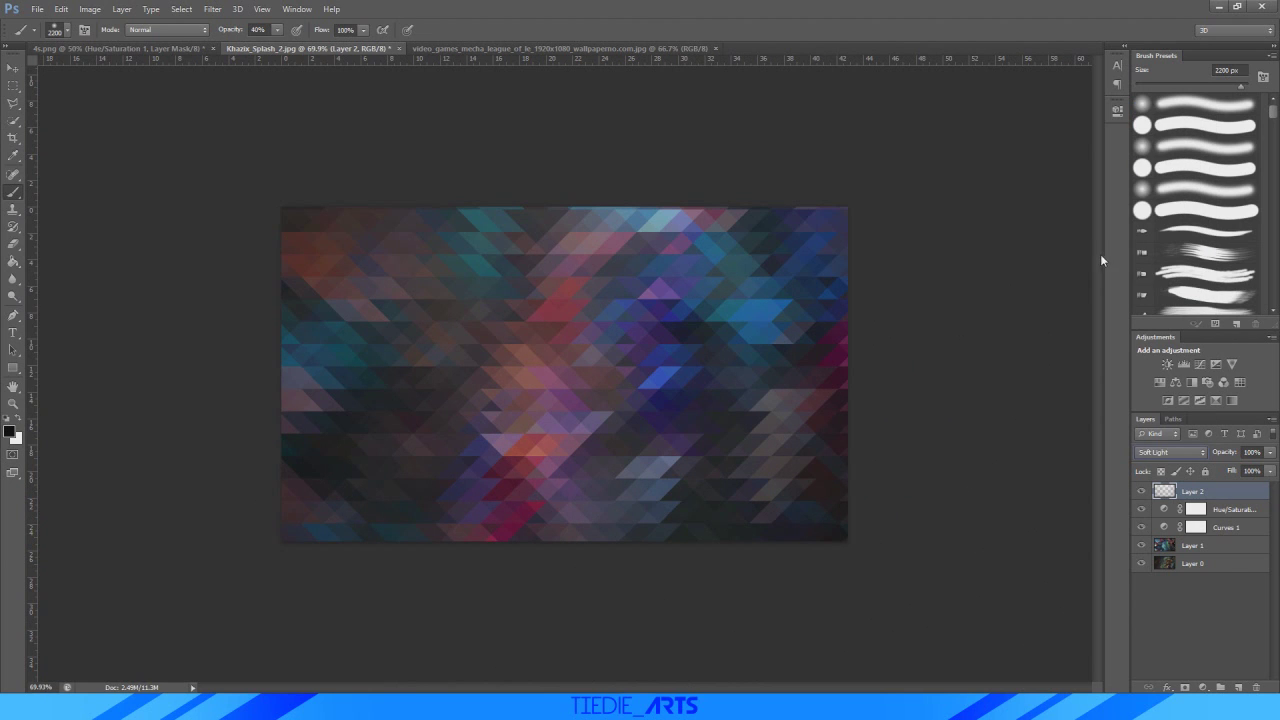
{"action": "key", "text": "Down"}
{"action": "key", "text": "Up"}
{"action": "key", "text": "Up"}
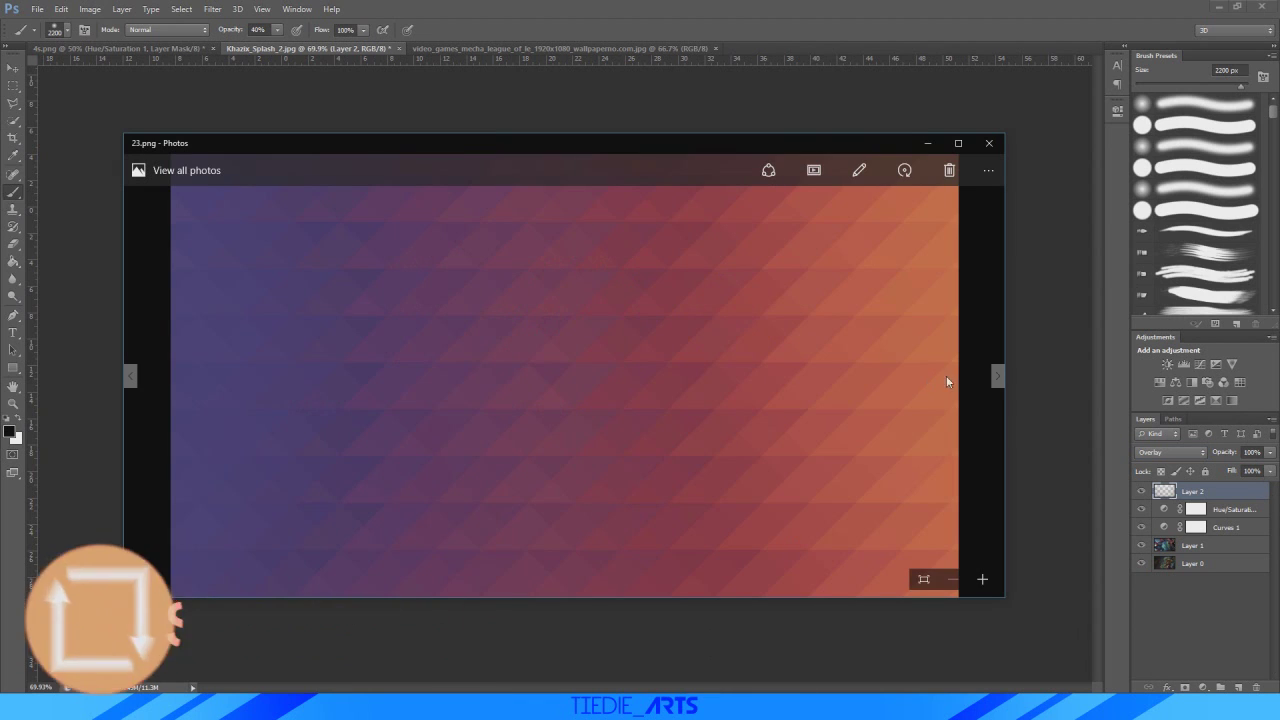
Advance Photos three images to the 29.png example, then minimise it and switch to Audacity.
{"action": "left_click", "coordinate": [997, 376]}
{"action": "left_click", "coordinate": [997, 376]}
{"action": "left_click", "coordinate": [997, 376]}
{"action": "left_click", "coordinate": [997, 376]}
{"action": "left_click", "coordinate": [997, 376]}
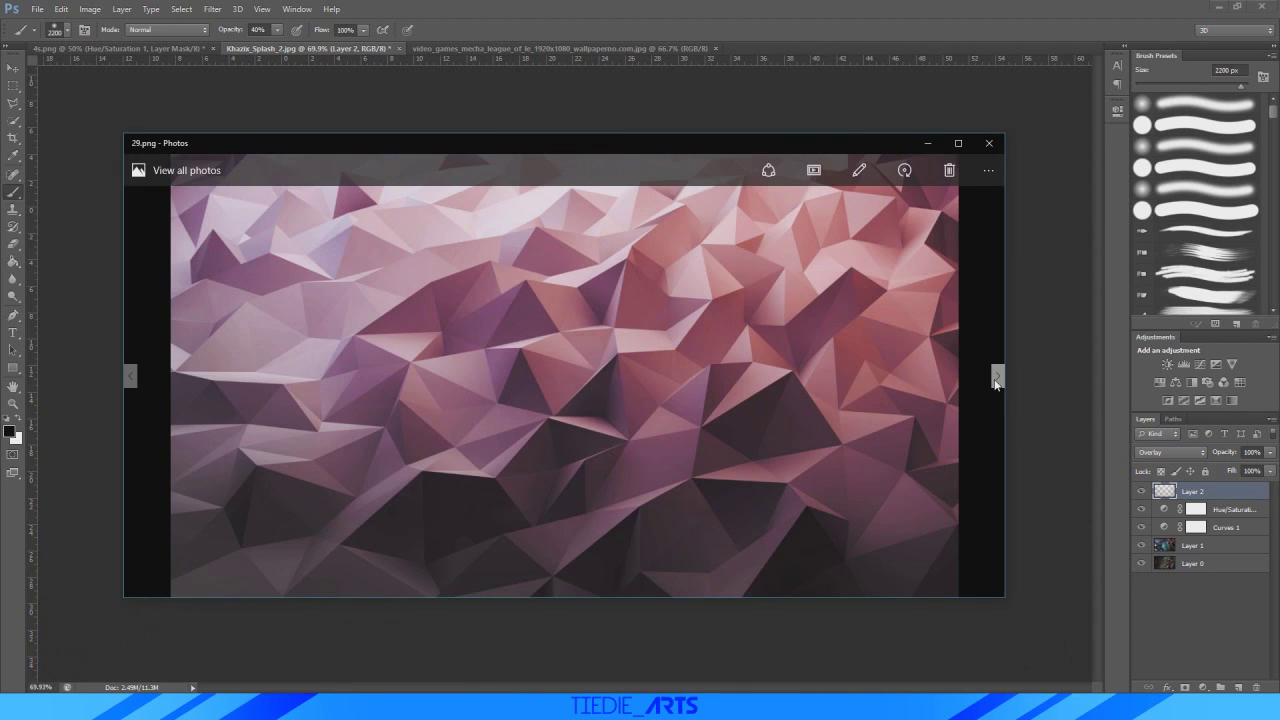
{"action": "left_click", "coordinate": [925, 146]}
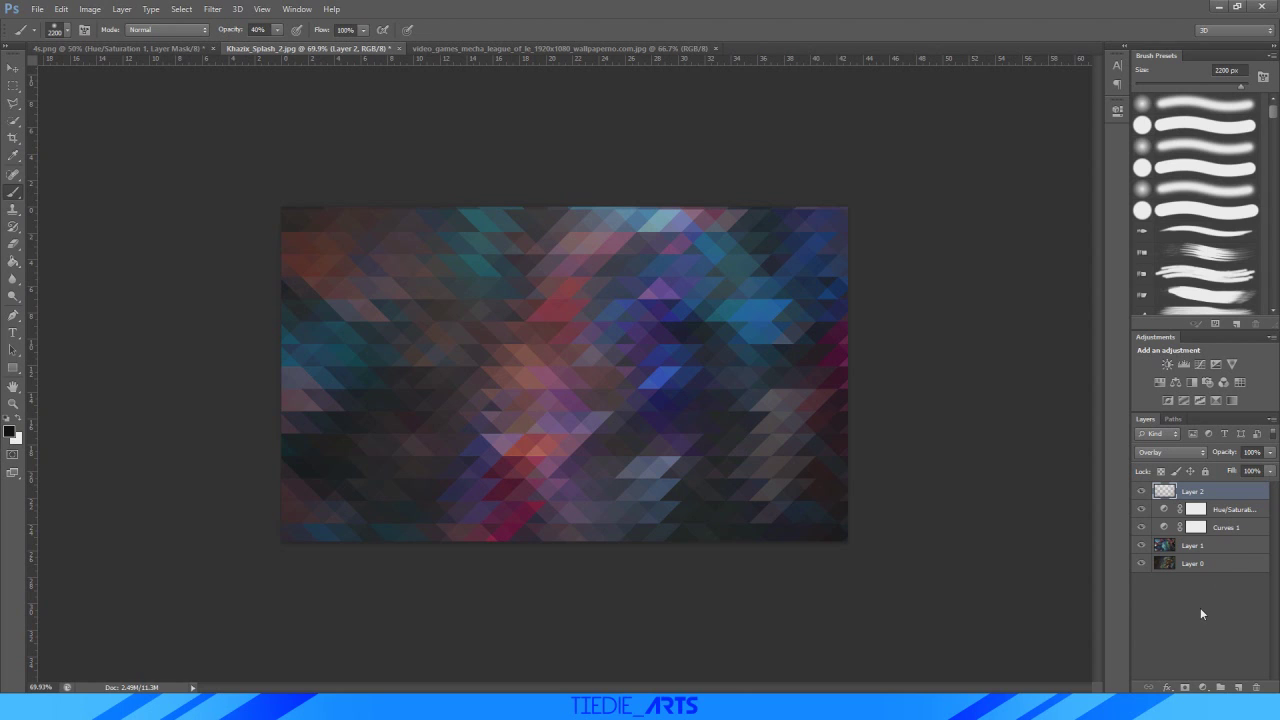
{"action": "left_click", "coordinate": [1214, 6]}
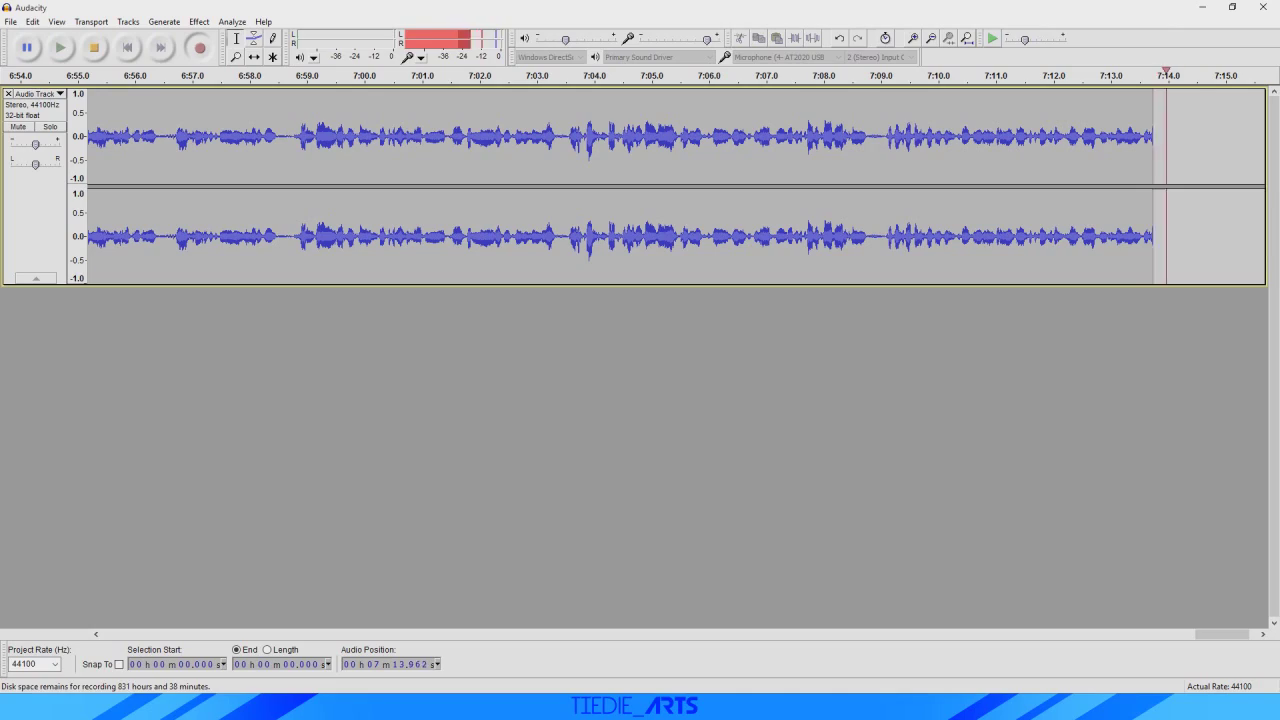